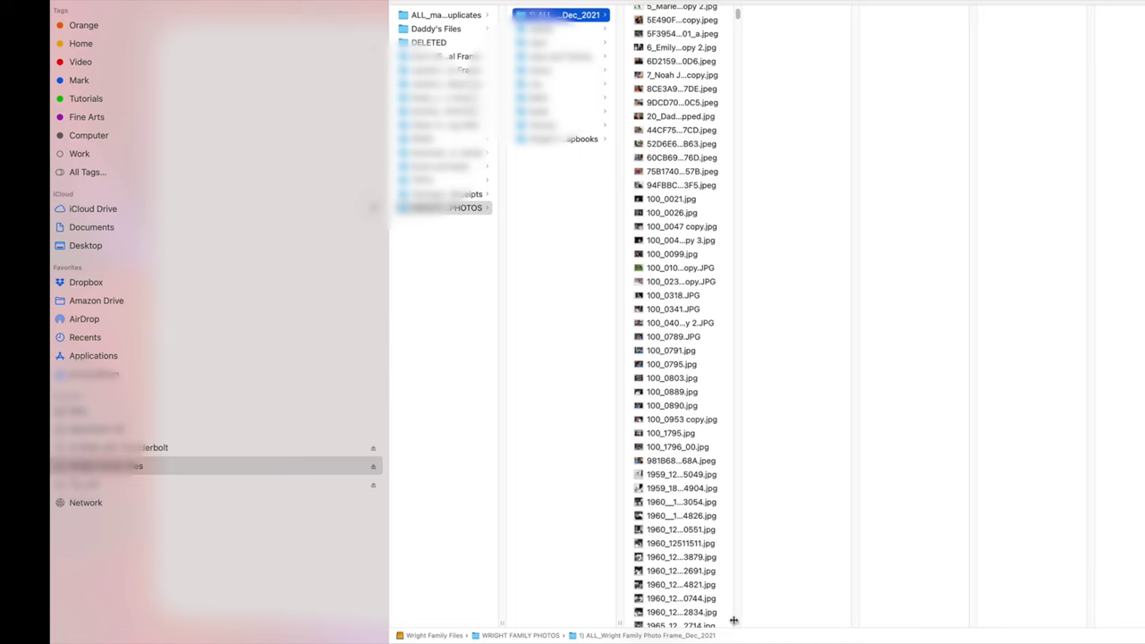
- Widen the file-name column and scroll down toward the 1) ALL_Wright Family Photo Frame_Dec_2021 folder
{"action": "left_click_drag", "start_coordinate": [734, 620], "coordinate": [808, 617]}
{"action": "scroll", "coordinate": [807, 616], "scroll_direction": "down", "scroll_amount": 15}
{"action": "scroll", "coordinate": [625, 490], "scroll_direction": "down", "scroll_amount": 20}
{"action": "scroll", "coordinate": [624, 486], "scroll_direction": "down", "scroll_amount": 20}
{"action": "scroll", "coordinate": [641, 465], "scroll_direction": "down", "scroll_amount": 20}
{"action": "scroll", "coordinate": [642, 464], "scroll_direction": "down", "scroll_amount": 12}
{"action": "scroll", "coordinate": [703, 566], "scroll_direction": "down", "scroll_amount": 20}
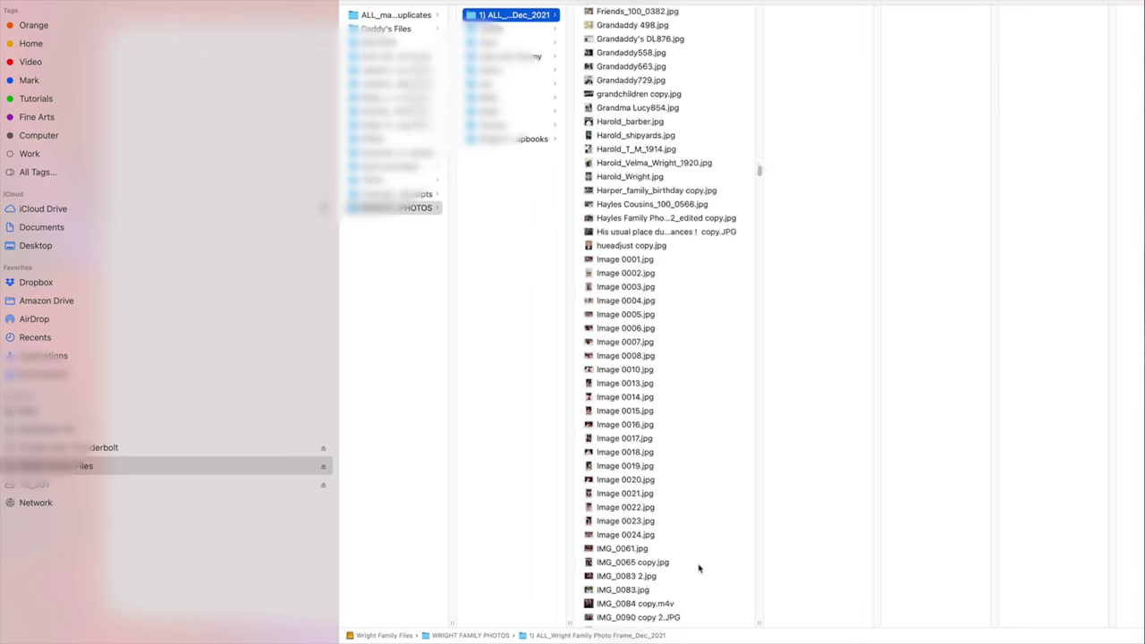
{"action": "scroll", "coordinate": [699, 566], "scroll_direction": "down", "scroll_amount": 10}
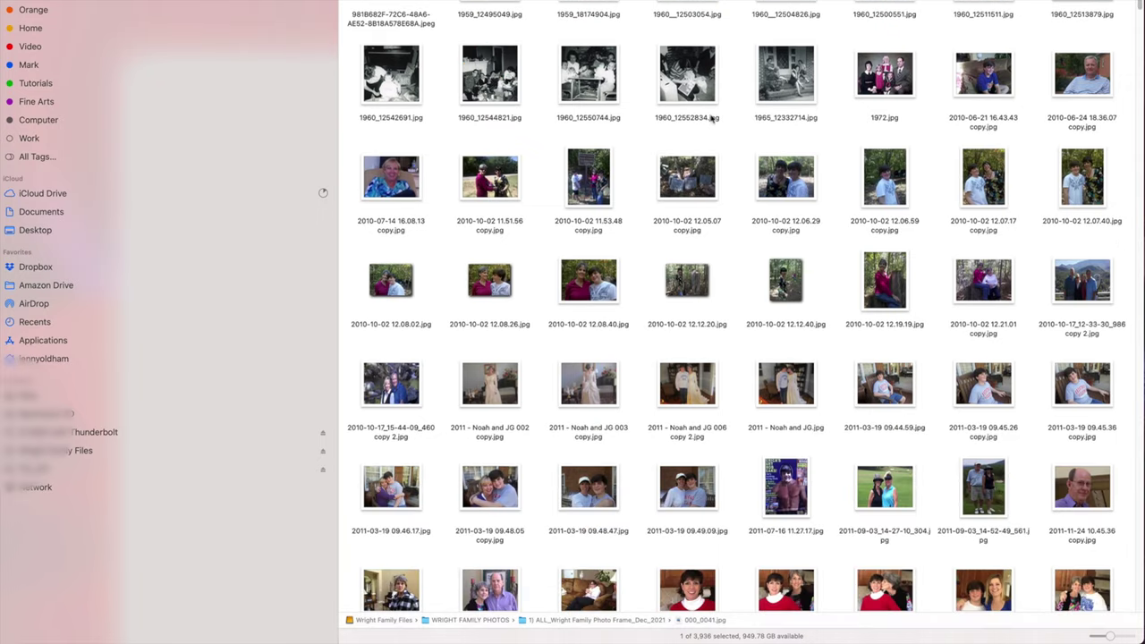
- Scroll the thumbnail grid to find and select the first img20211213 scan
{"action": "scroll", "coordinate": [712, 117], "scroll_direction": "down", "scroll_amount": 5}
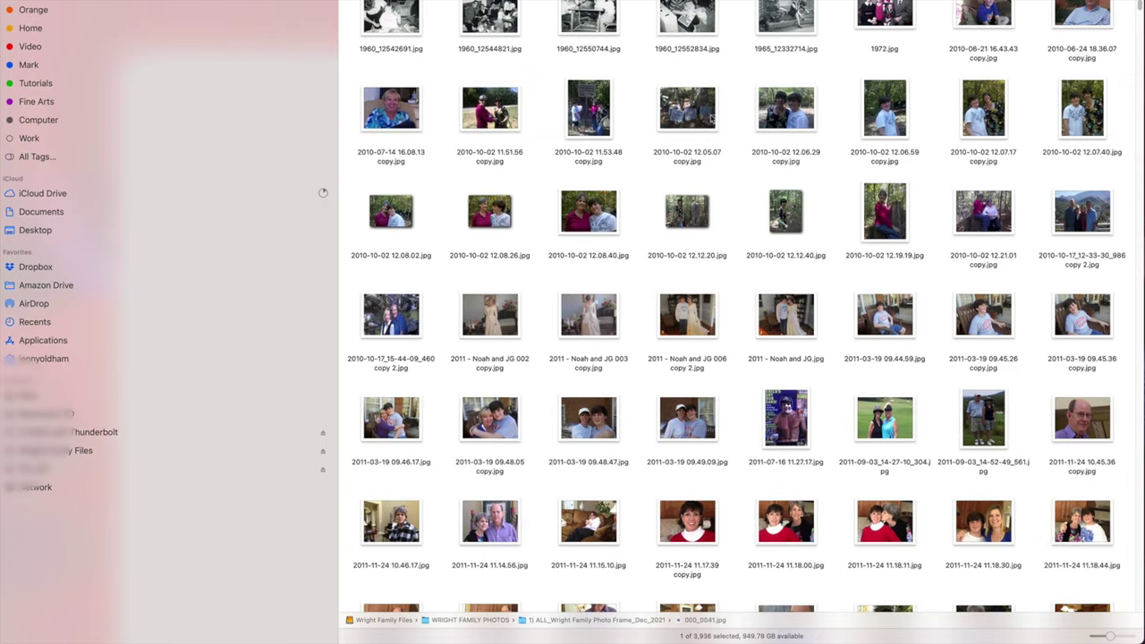
{"action": "scroll", "coordinate": [712, 116], "scroll_direction": "down", "scroll_amount": 10}
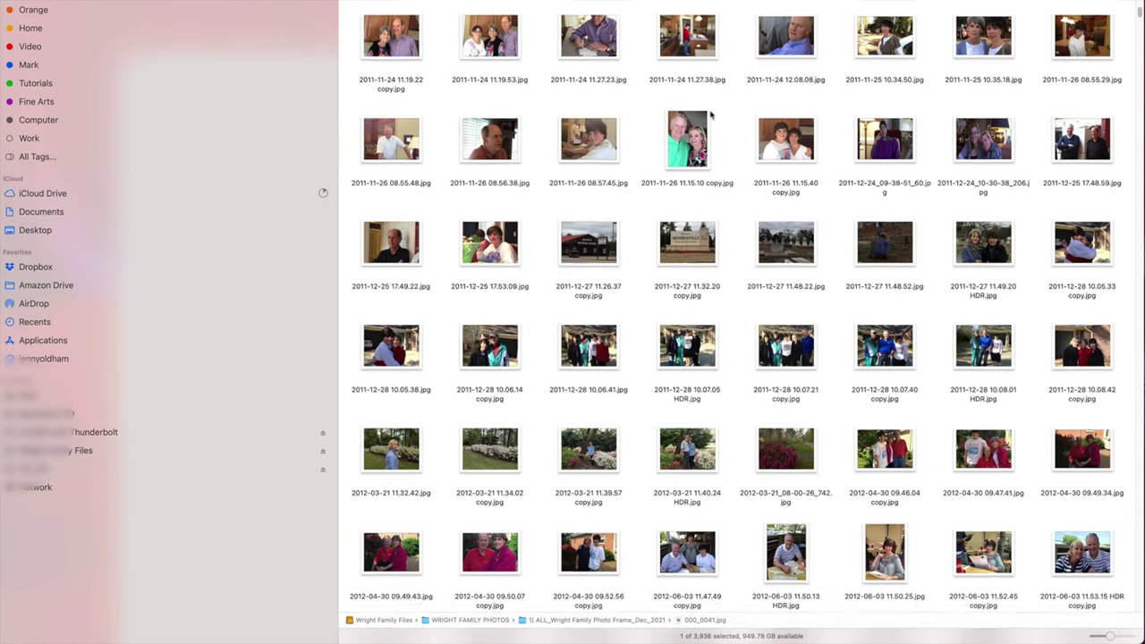
{"action": "scroll", "coordinate": [712, 113], "scroll_direction": "down", "scroll_amount": 15}
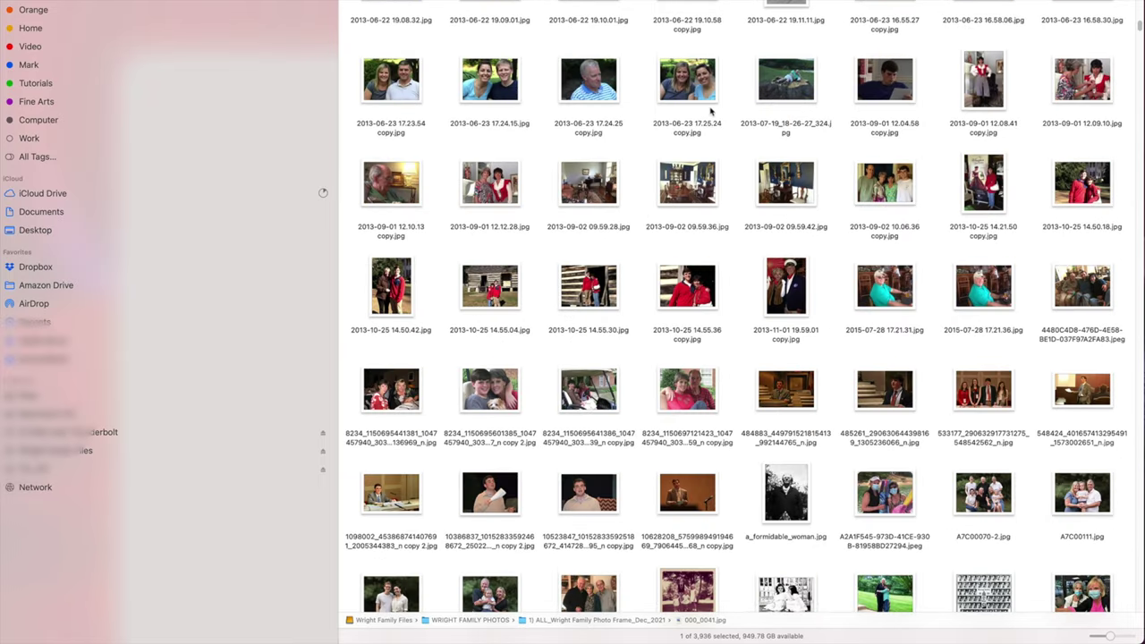
{"action": "scroll", "coordinate": [712, 110], "scroll_direction": "down", "scroll_amount": 6}
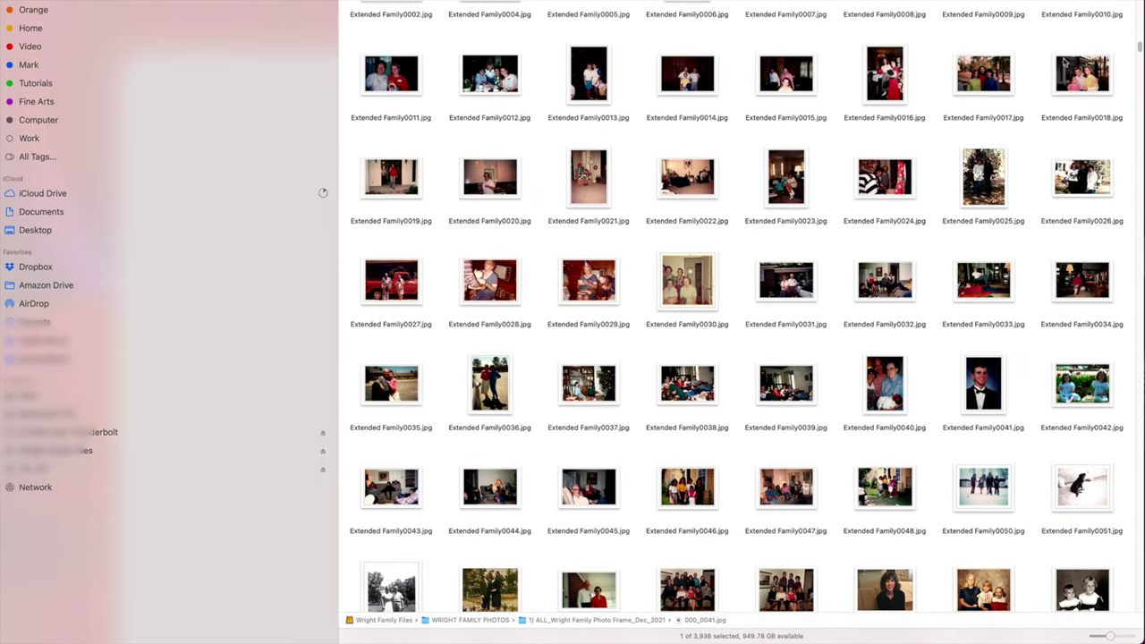
{"action": "left_click_drag", "start_coordinate": [1140, 47], "coordinate": [1139, 206]}
{"action": "left_click", "coordinate": [491, 153]}
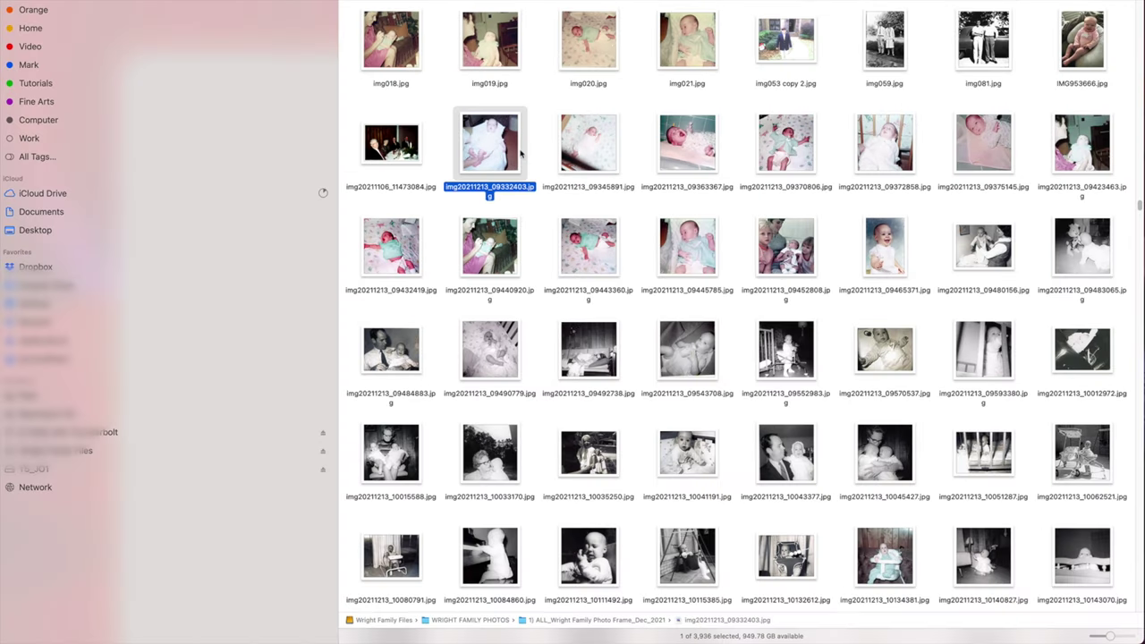
- Locate and select the last img20211213 scan of the batch
{"action": "scroll", "coordinate": [710, 206], "scroll_direction": "down", "scroll_amount": 3}
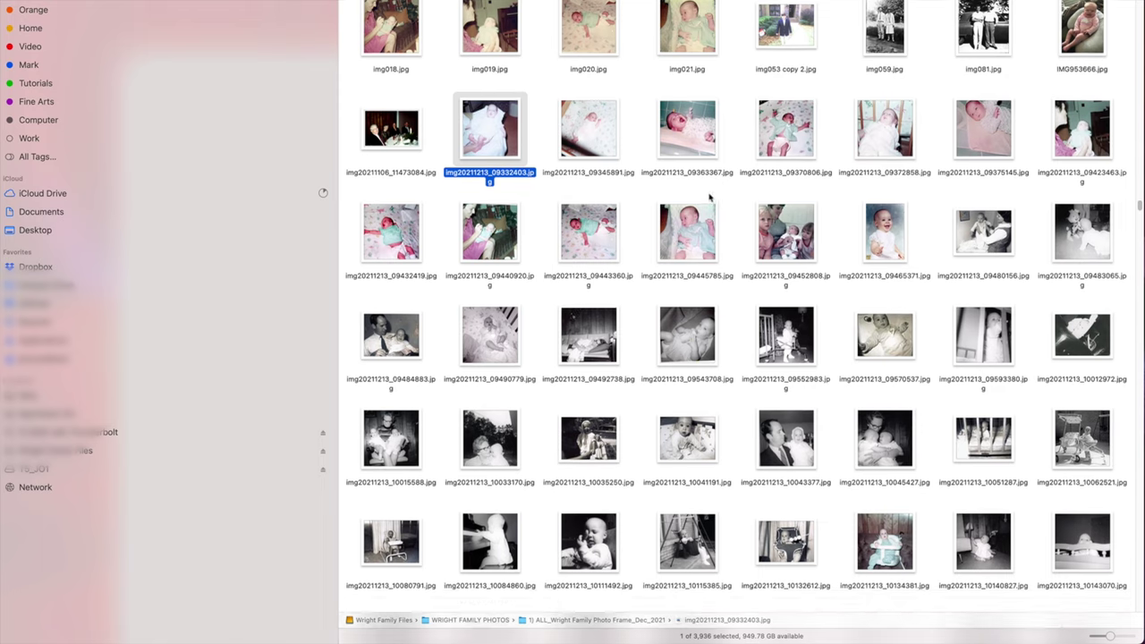
{"action": "scroll", "coordinate": [700, 179], "scroll_direction": "down", "scroll_amount": 10}
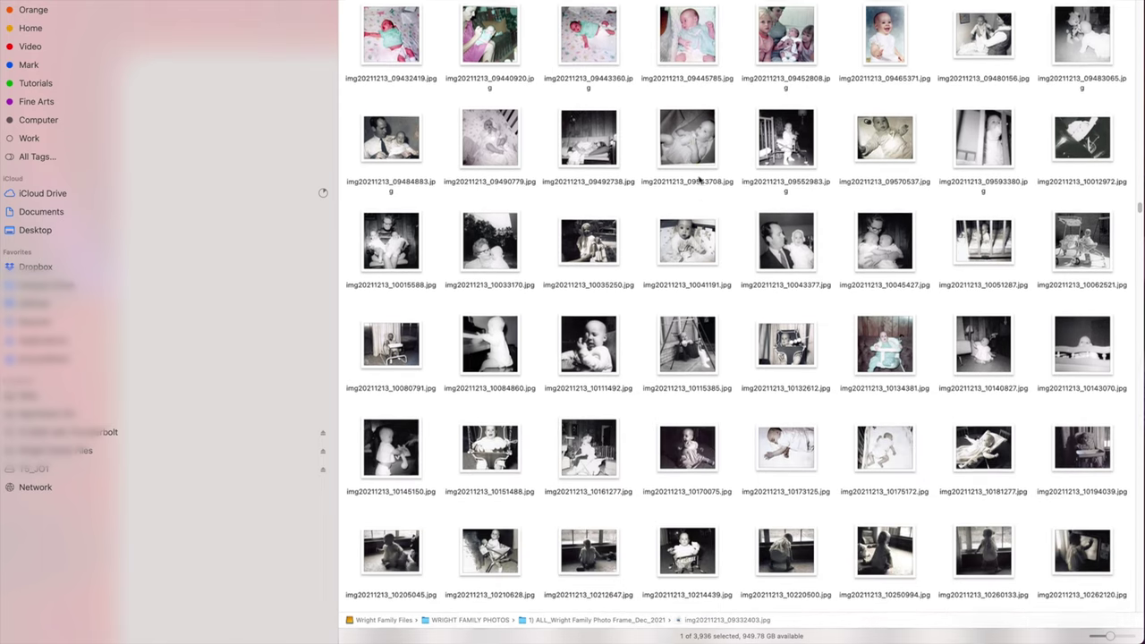
{"action": "scroll", "coordinate": [696, 175], "scroll_direction": "down", "scroll_amount": 15}
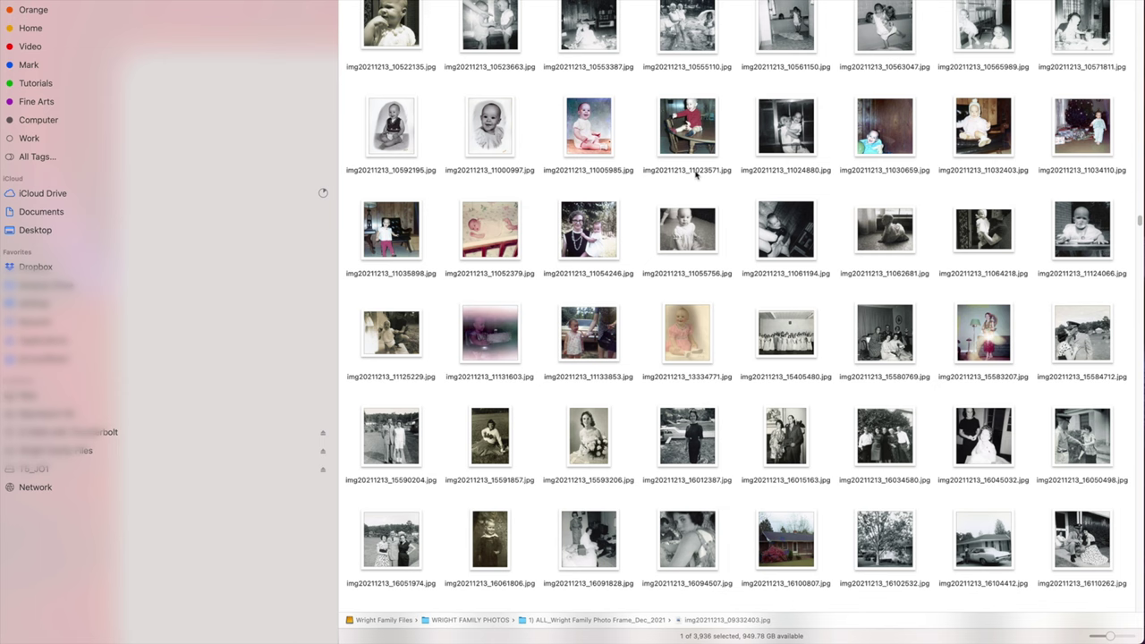
{"action": "left_click", "coordinate": [588, 333]}
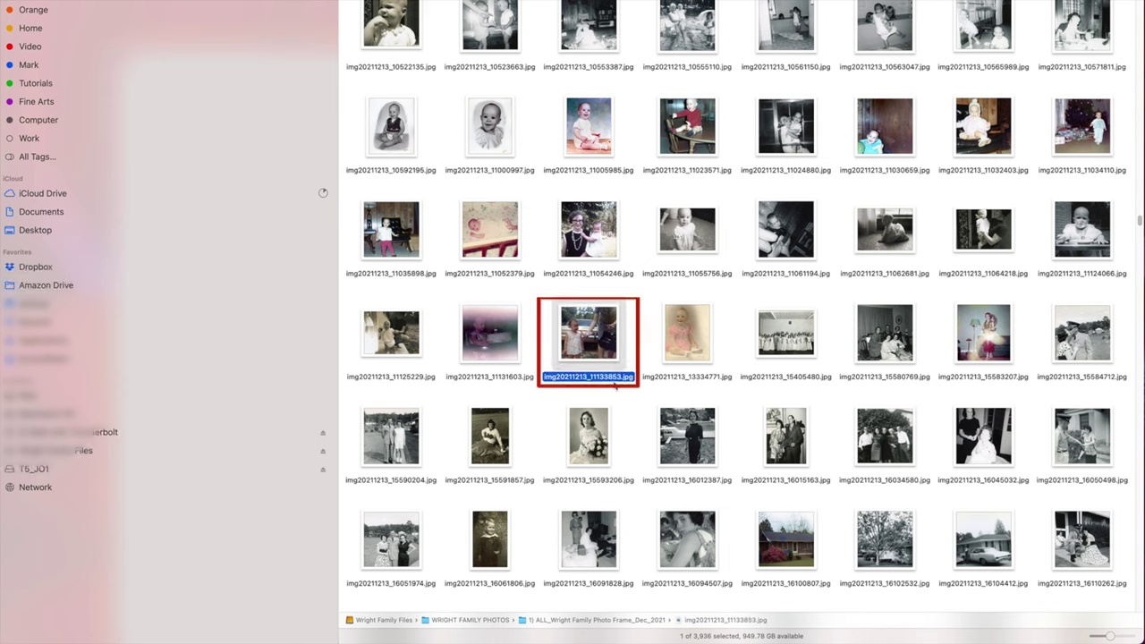
{"action": "scroll", "coordinate": [647, 191], "scroll_direction": "up", "scroll_amount": 10}
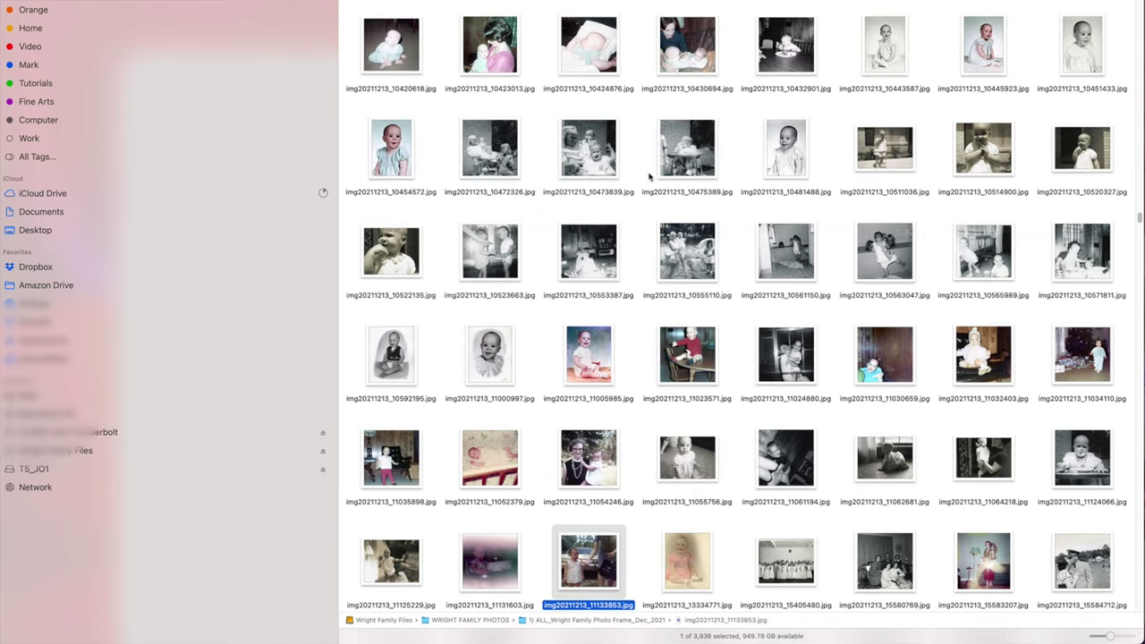
{"action": "scroll", "coordinate": [650, 175], "scroll_direction": "up", "scroll_amount": 2}
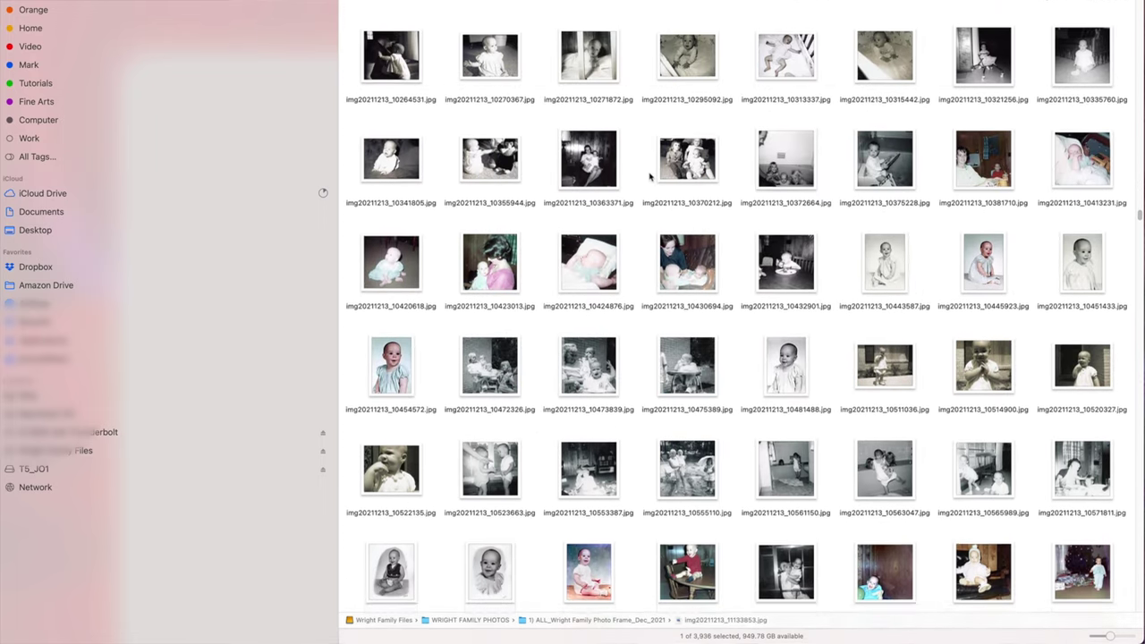
{"action": "scroll", "coordinate": [650, 175], "scroll_direction": "down", "scroll_amount": 1}
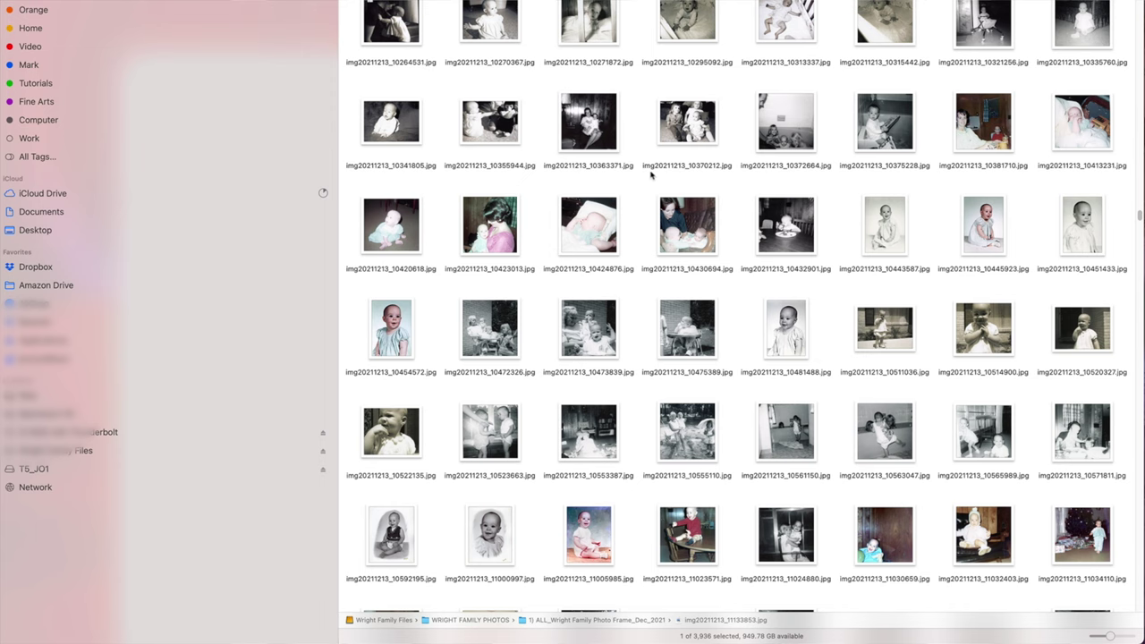
{"action": "scroll", "coordinate": [650, 175], "scroll_direction": "down", "scroll_amount": 1}
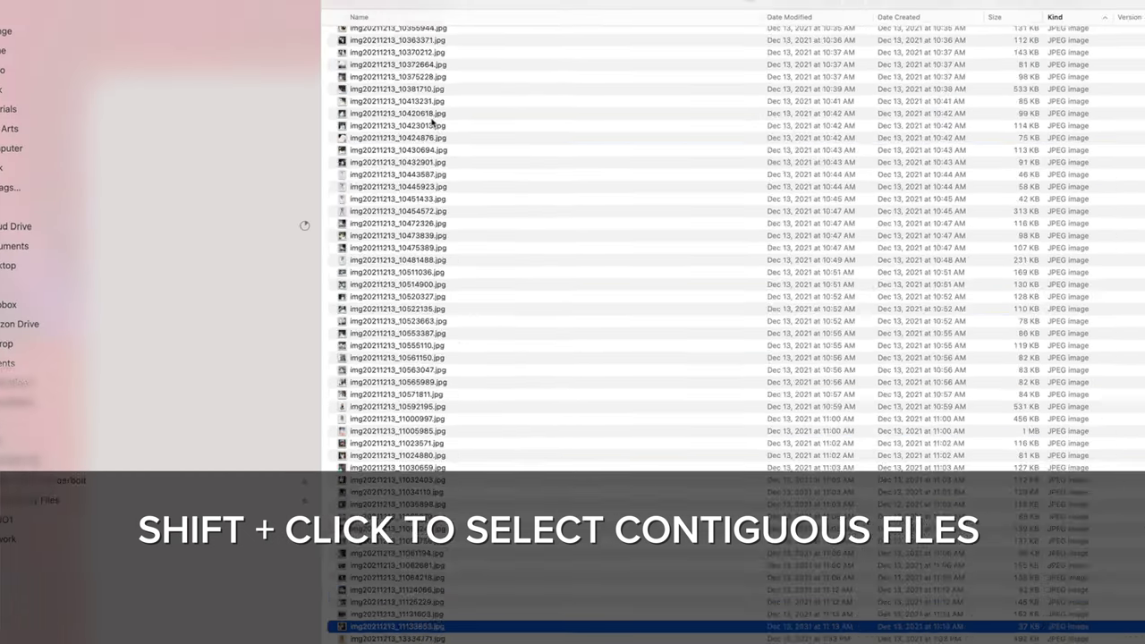
- Batch-rename the selected scans, replacing the 'img' prefix with 'Joy' (e.g. Joy20211213_09332403.jpg)
{"action": "left_click", "coordinate": [430, 100], "text": "shift"}
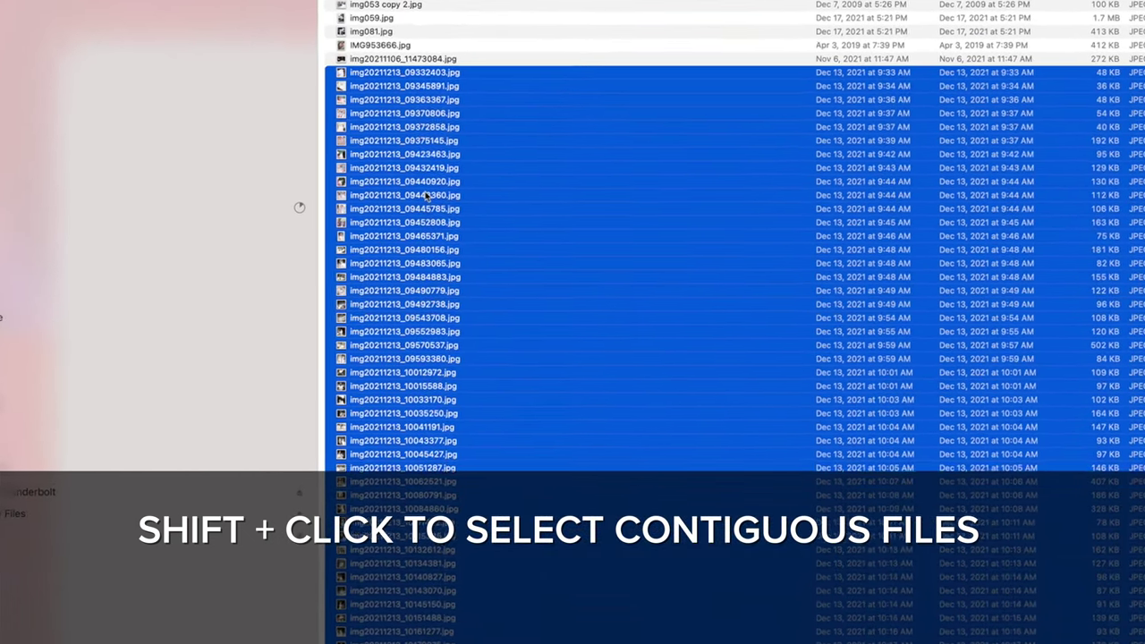
{"action": "right_click", "coordinate": [427, 195]}
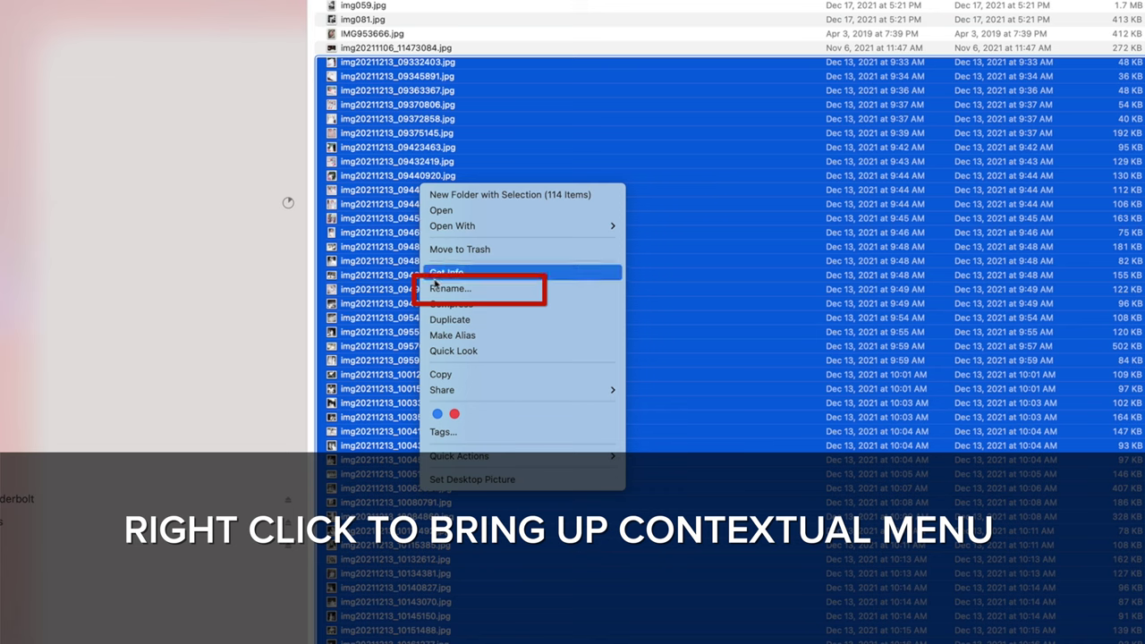
{"action": "left_click", "coordinate": [443, 292]}
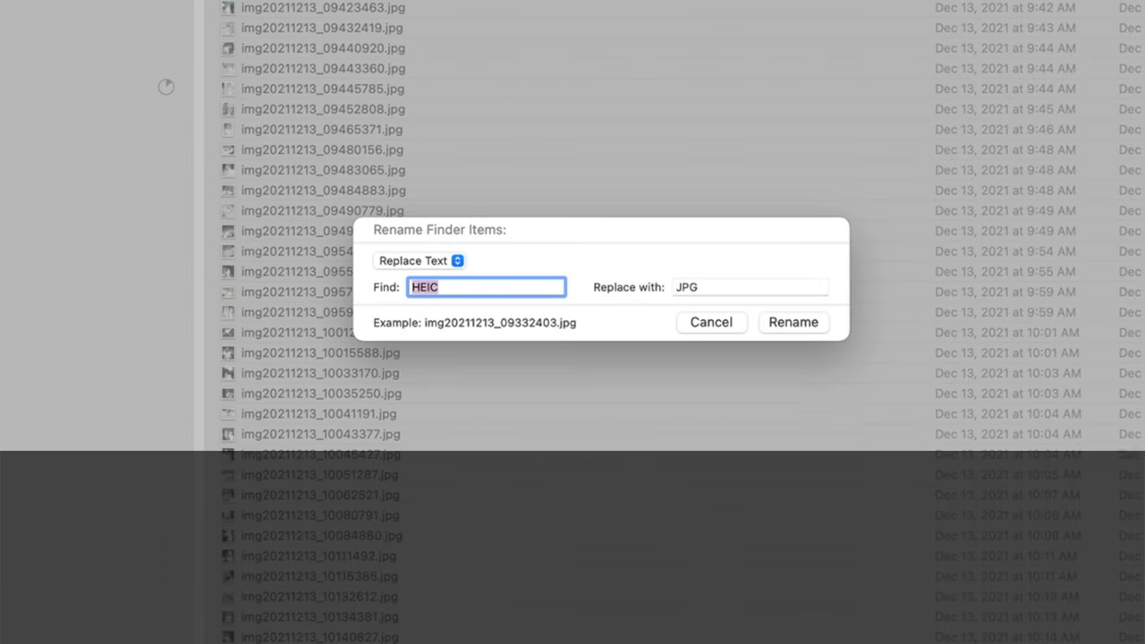
{"action": "type", "text": "i"}
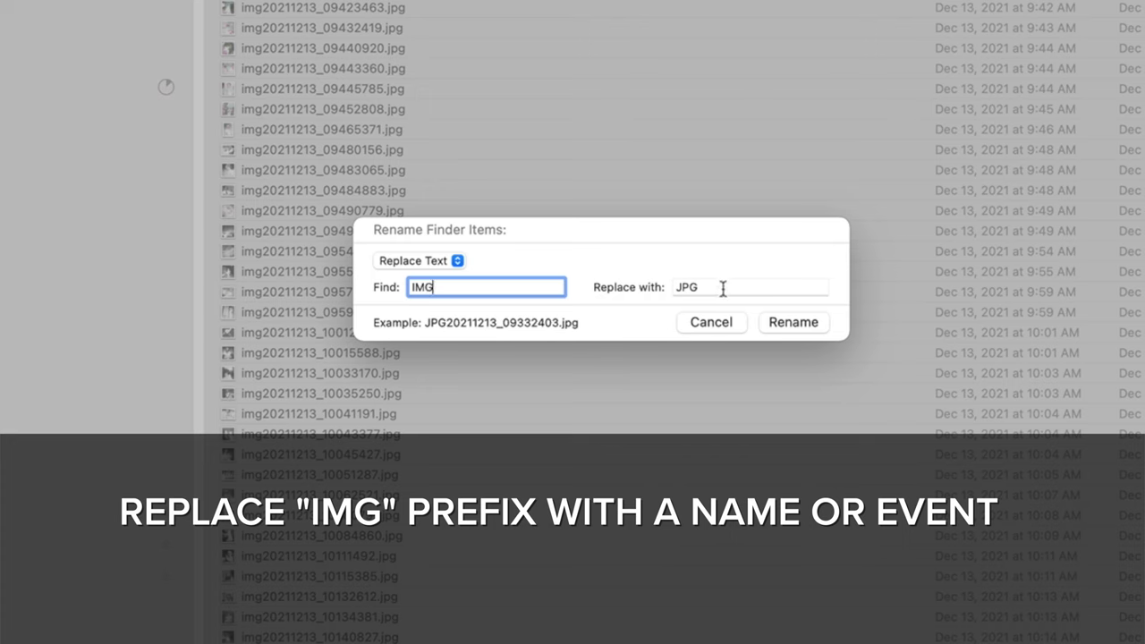
{"action": "left_click_drag", "start_coordinate": [722, 289], "coordinate": [685, 284]}
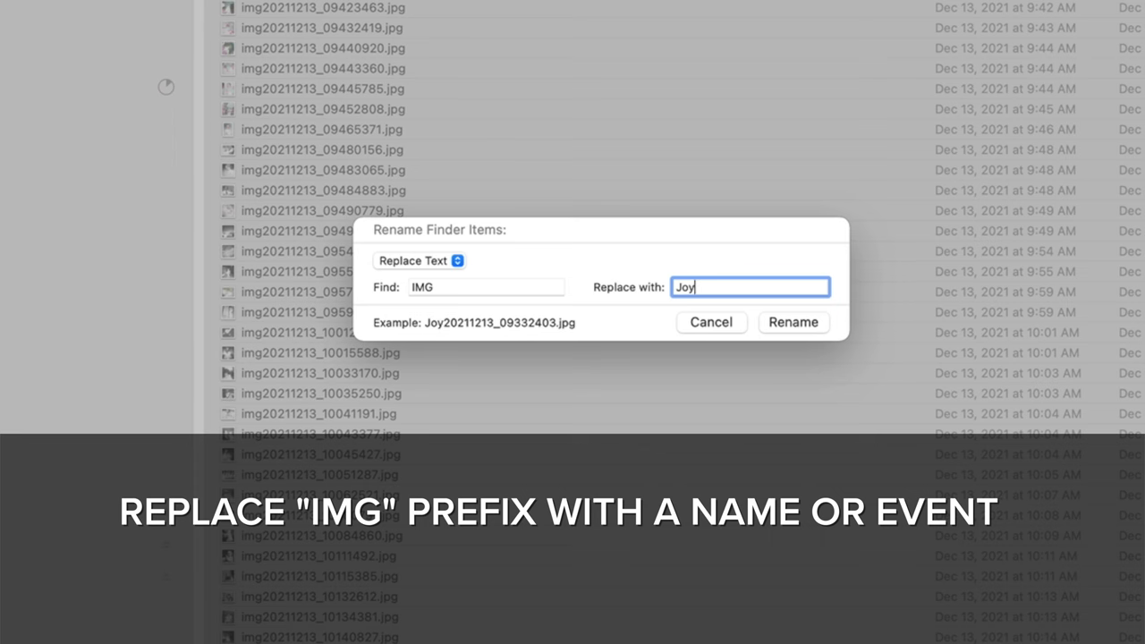
{"action": "left_click", "coordinate": [793, 324]}
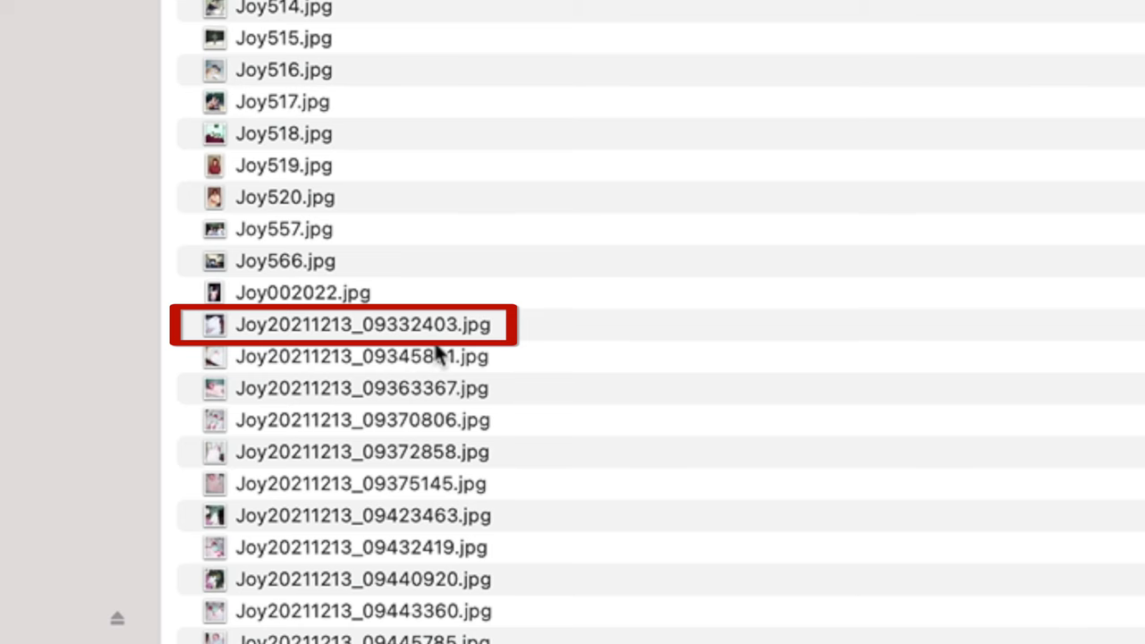
{"action": "scroll", "coordinate": [493, 382], "scroll_direction": "up", "scroll_amount": 10}
{"action": "scroll", "coordinate": [372, 135], "scroll_direction": "down", "scroll_amount": 5}
{"action": "scroll", "coordinate": [373, 138], "scroll_direction": "up", "scroll_amount": 15}
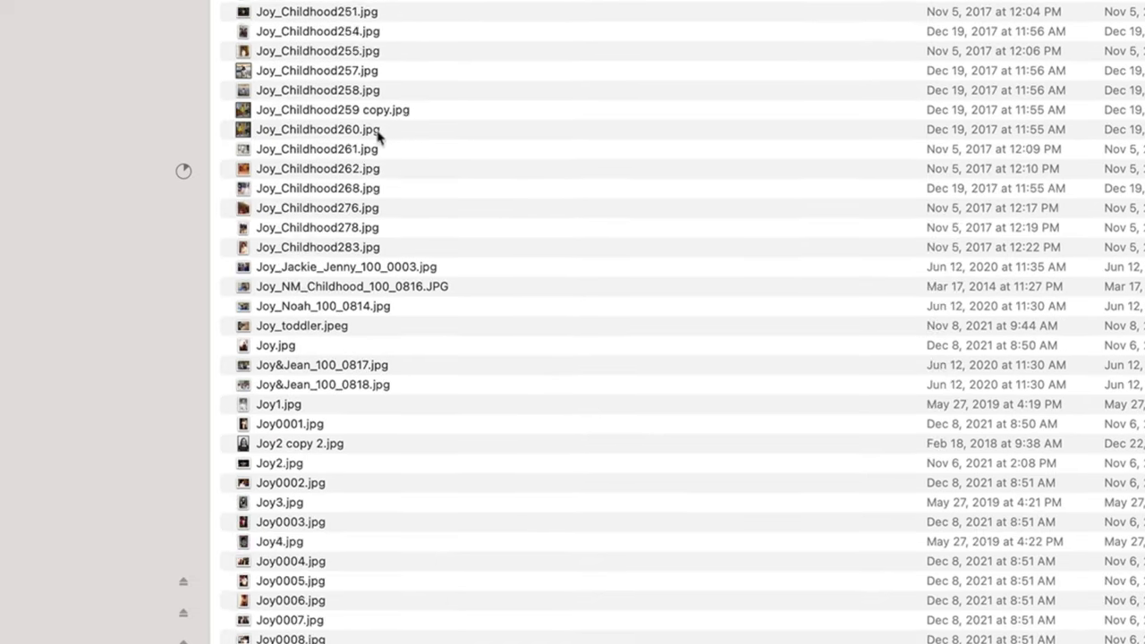
{"action": "scroll", "coordinate": [377, 137], "scroll_direction": "up", "scroll_amount": 15}
{"action": "scroll", "coordinate": [402, 135], "scroll_direction": "down", "scroll_amount": 4}
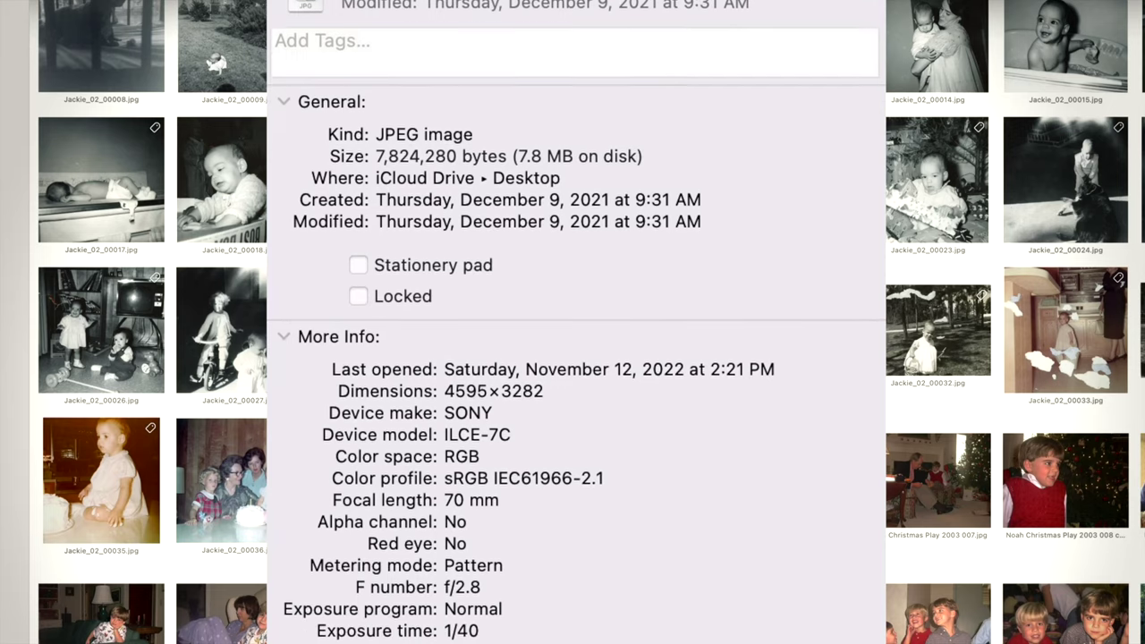
- Scroll the photo's Info window to read its December 9, 2021 creation date and SONY camera details
{"action": "scroll", "coordinate": [576, 322], "scroll_direction": "down", "scroll_amount": 2}
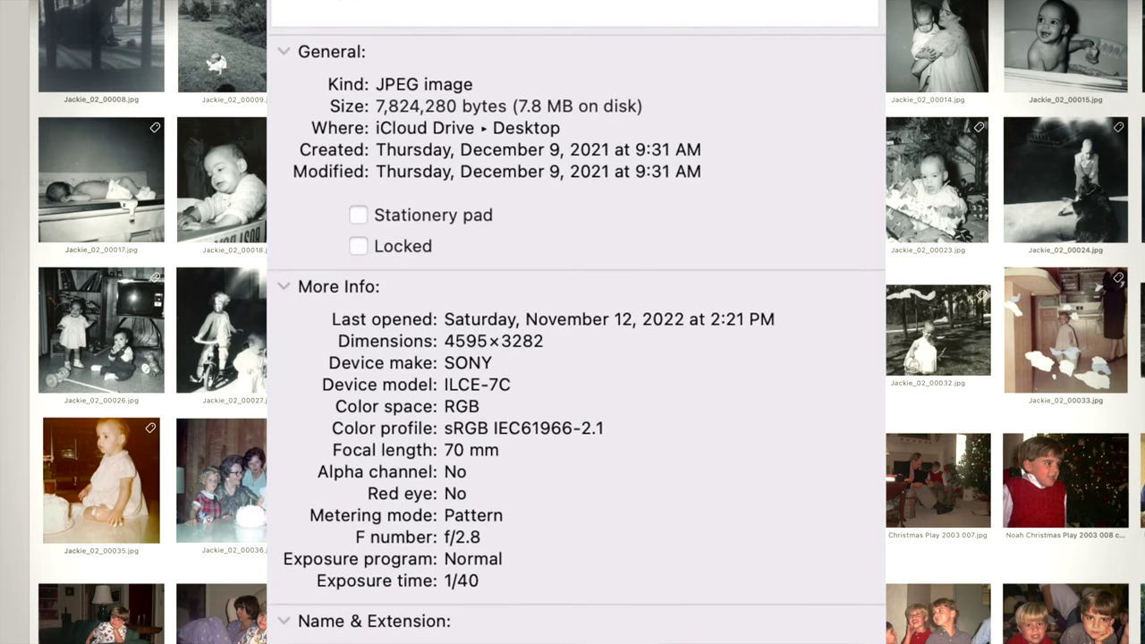
{"action": "scroll", "coordinate": [576, 322], "scroll_direction": "down", "scroll_amount": 2}
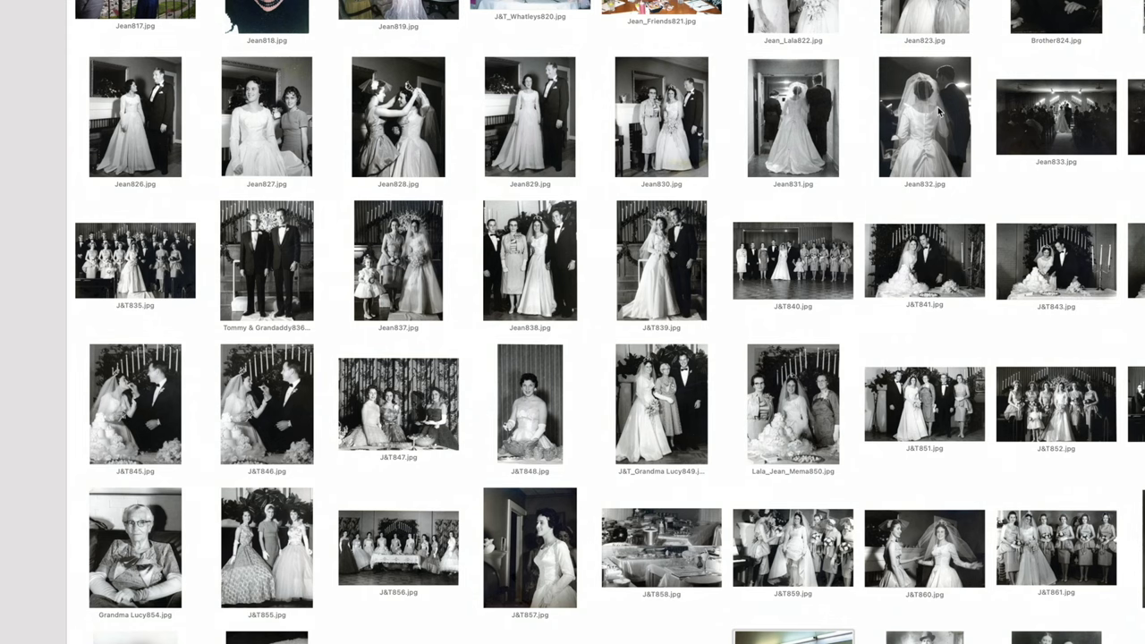
- Show the Jean832 wedding photo's Info window beside the grid and open Adjust Date and Time
{"action": "left_click", "coordinate": [939, 111]}
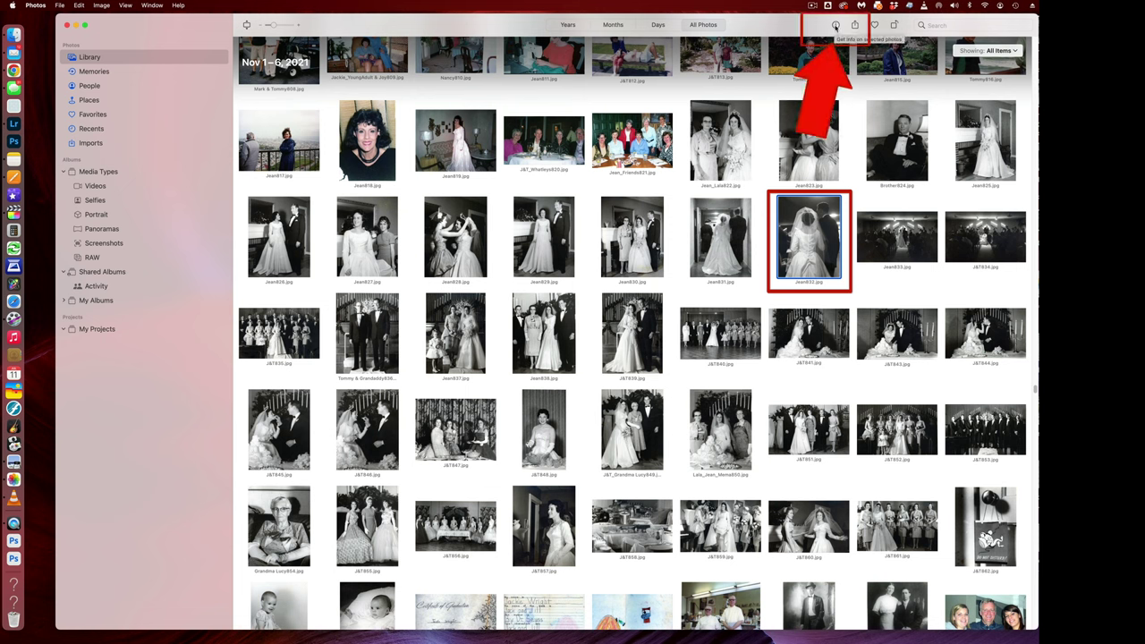
{"action": "left_click", "coordinate": [835, 27]}
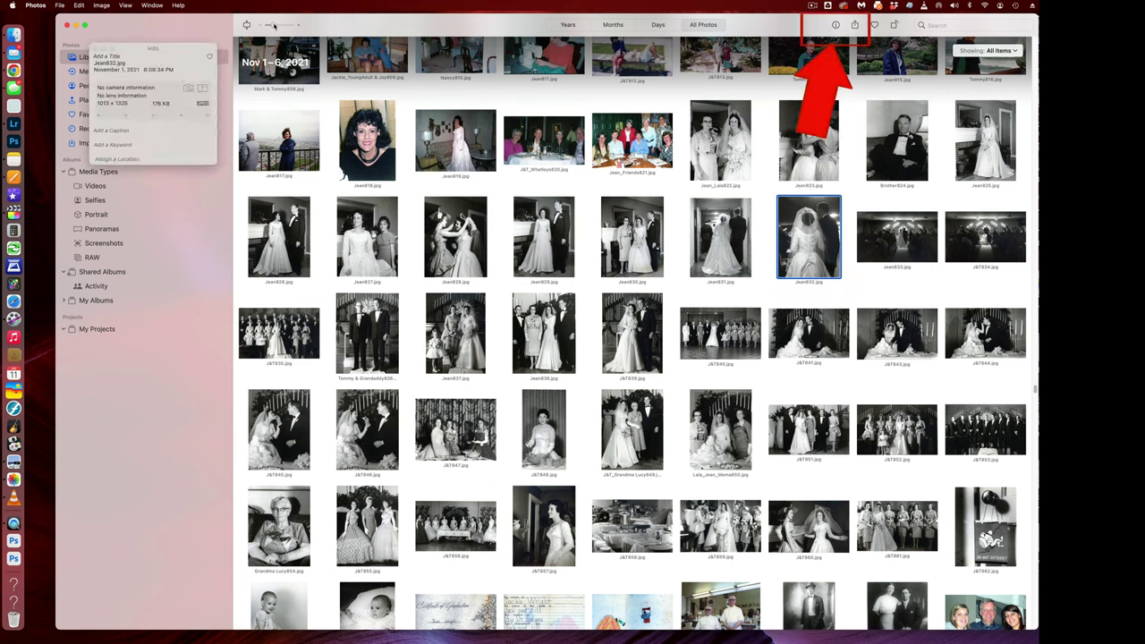
{"action": "left_click_drag", "start_coordinate": [190, 46], "coordinate": [221, 136]}
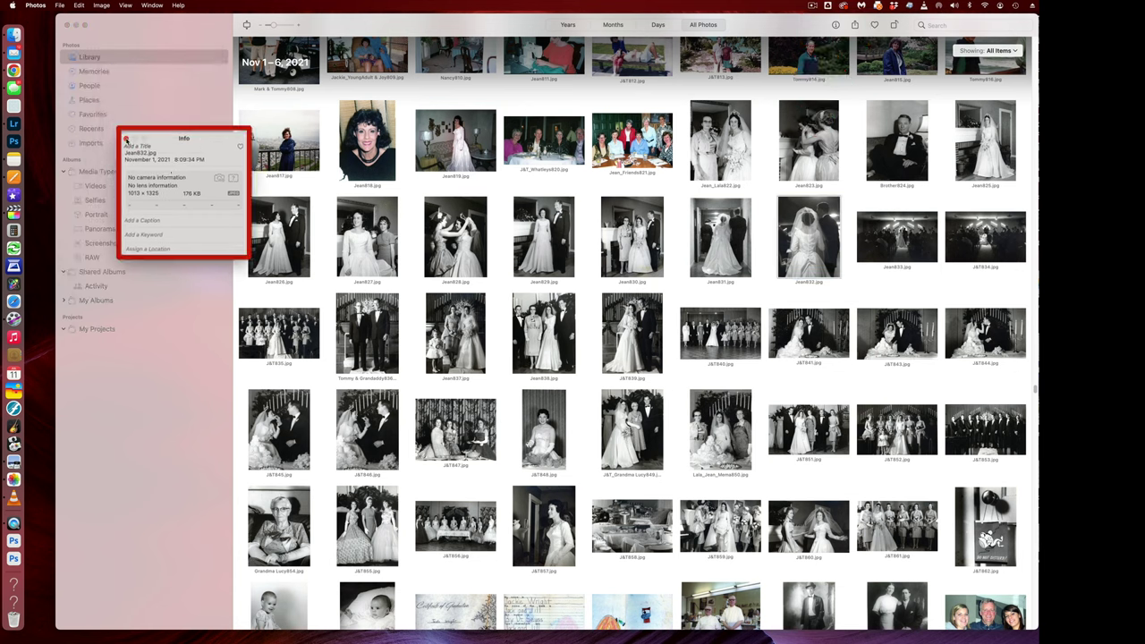
{"action": "left_click", "coordinate": [127, 140]}
{"action": "mouse_move", "coordinate": [805, 217]}
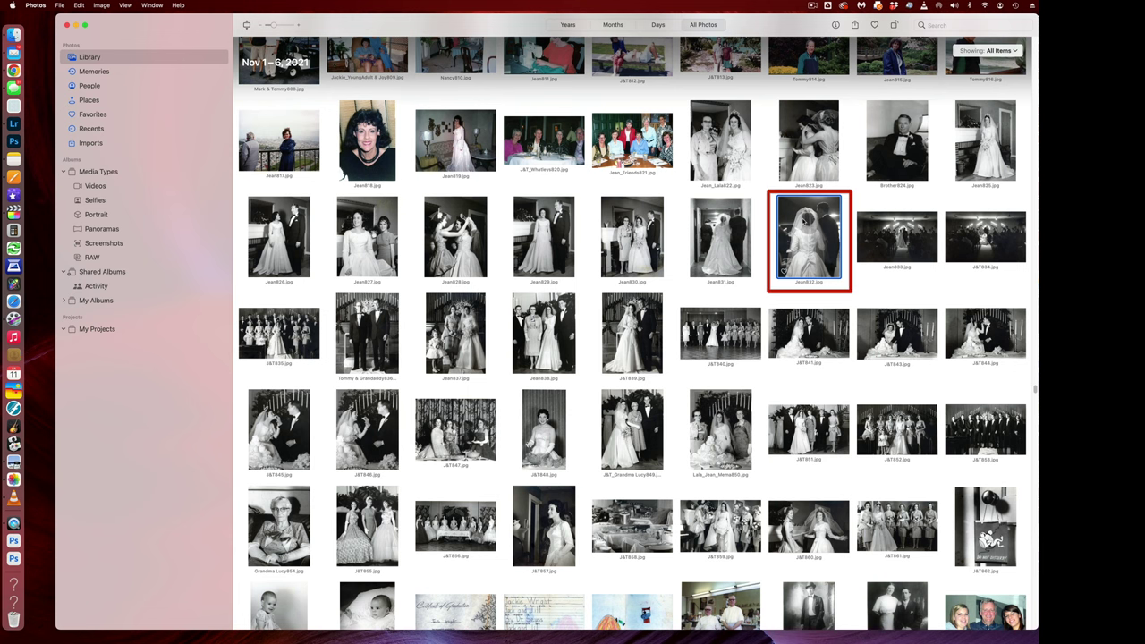
{"action": "key", "text": "super+i"}
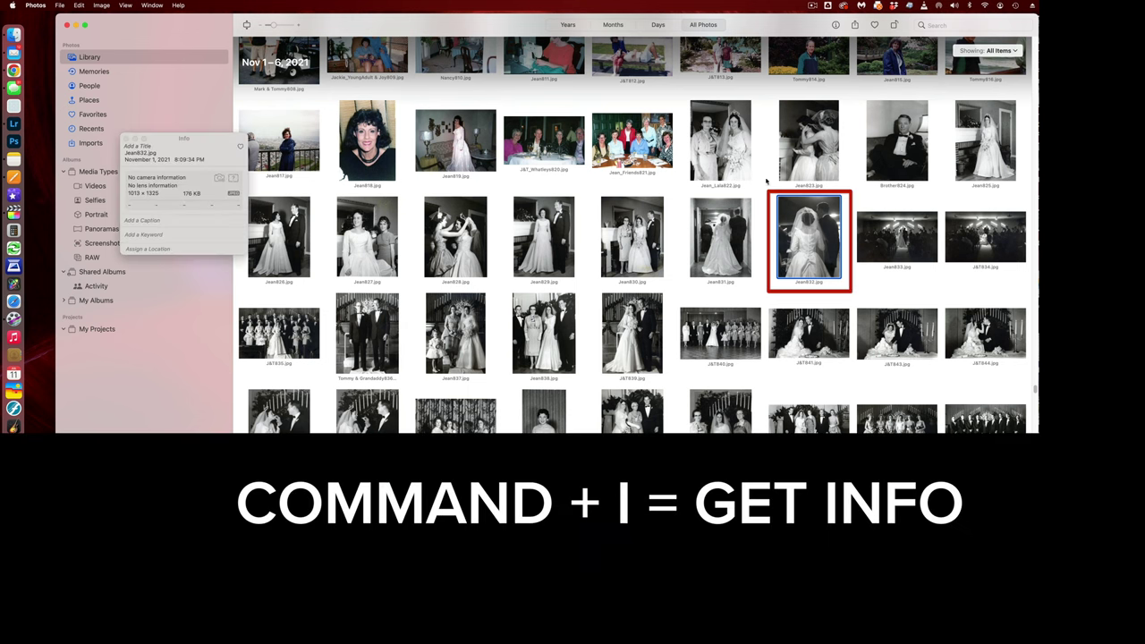
{"action": "left_click_drag", "start_coordinate": [213, 137], "coordinate": [353, 121]}
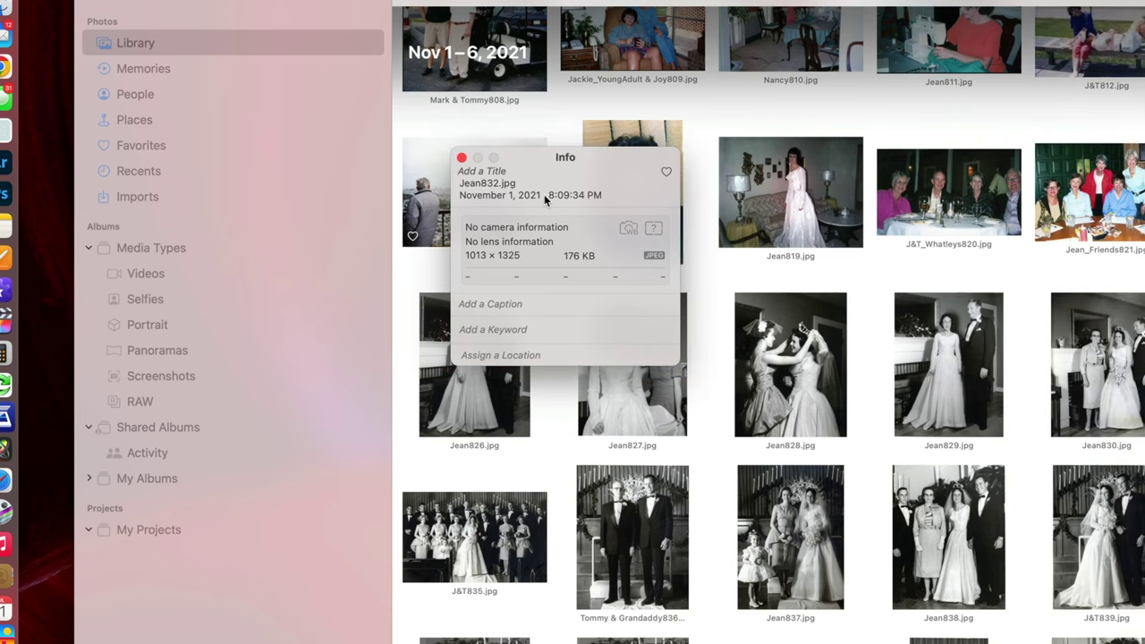
{"action": "left_click", "coordinate": [544, 194]}
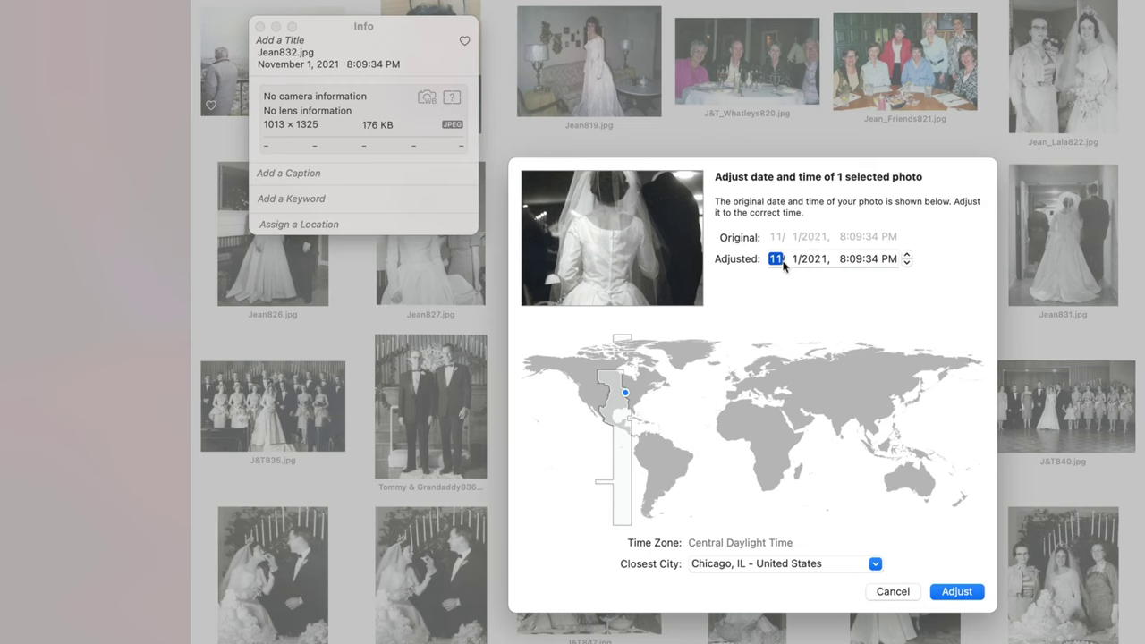
- Change Jean832's adjusted date to 2/4/1961 7:00:00 PM and apply it
{"action": "type", "text": "2"}
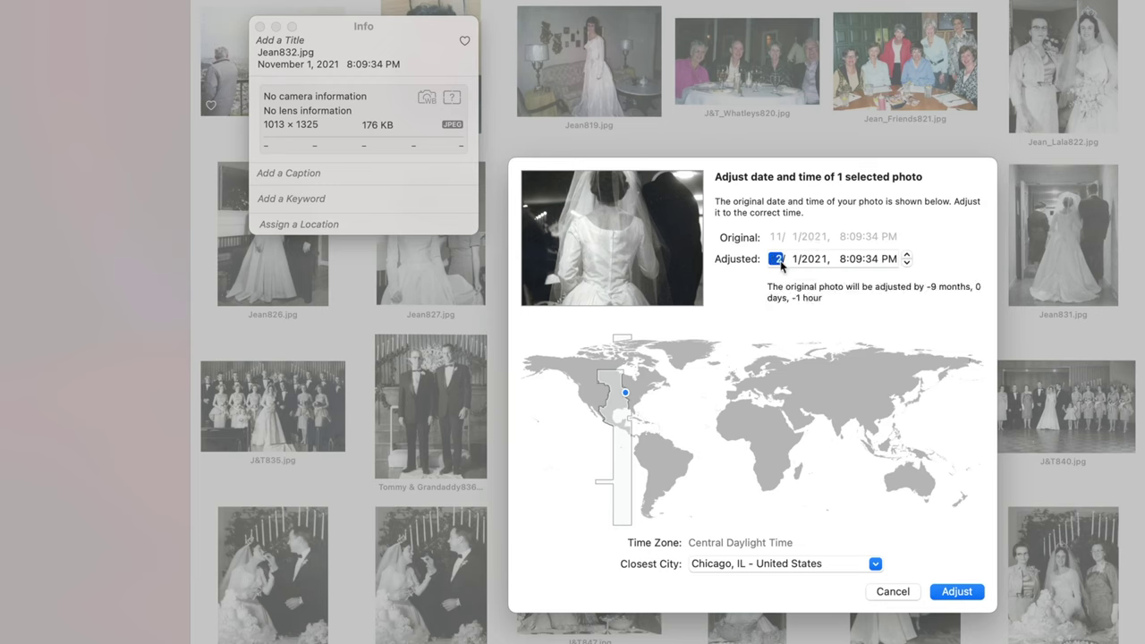
{"action": "left_click", "coordinate": [791, 260]}
{"action": "type", "text": "04"}
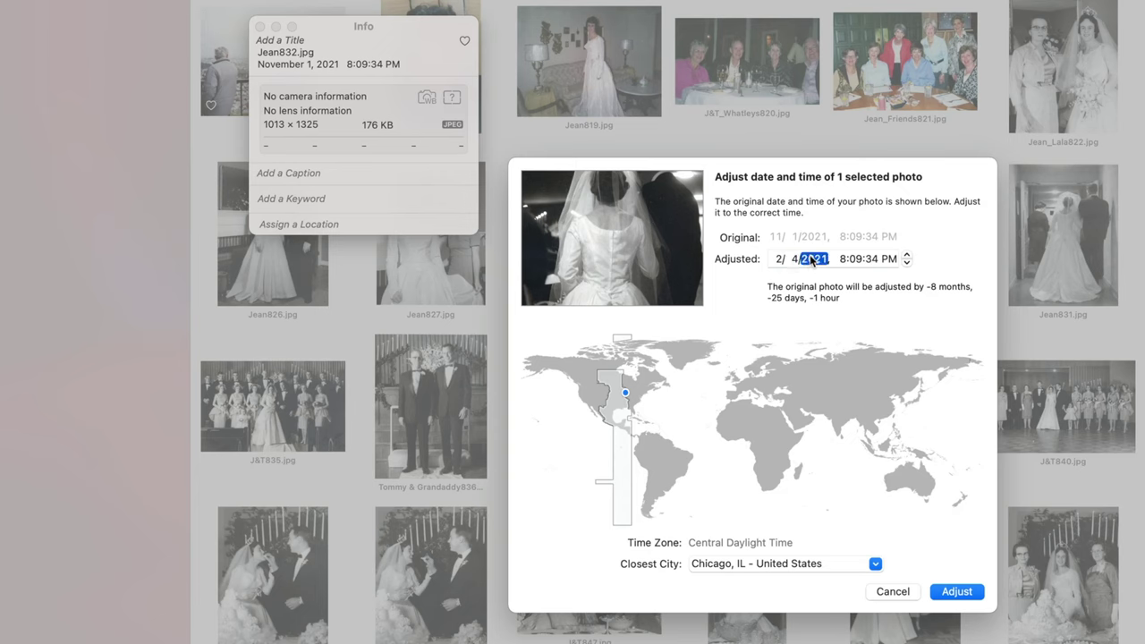
{"action": "type", "text": "1961"}
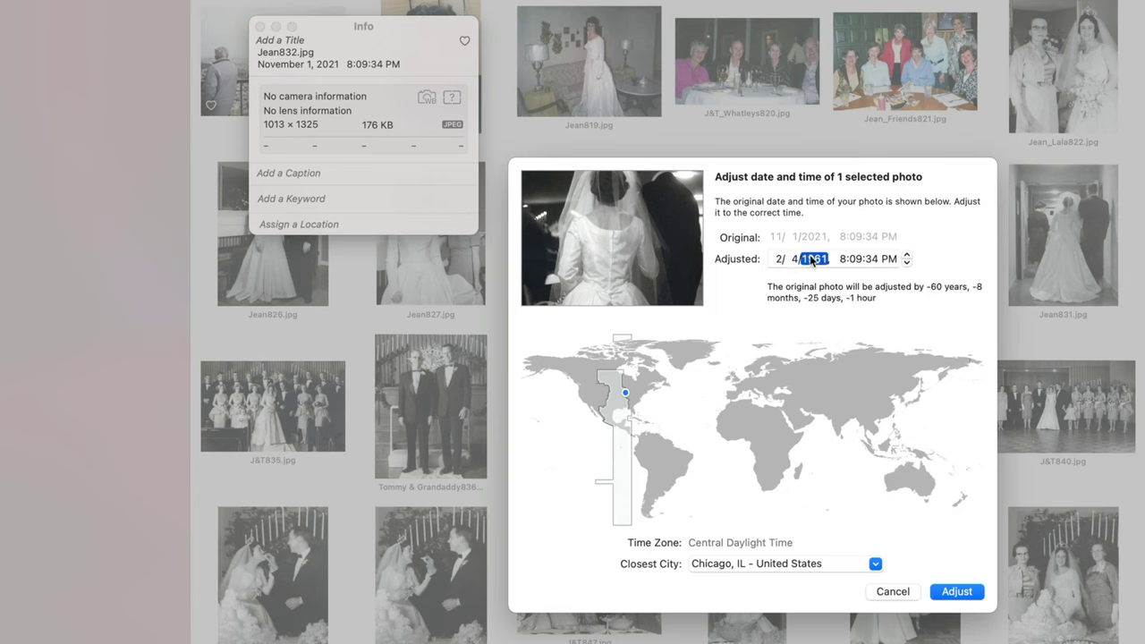
{"action": "type", "text": "70000"}
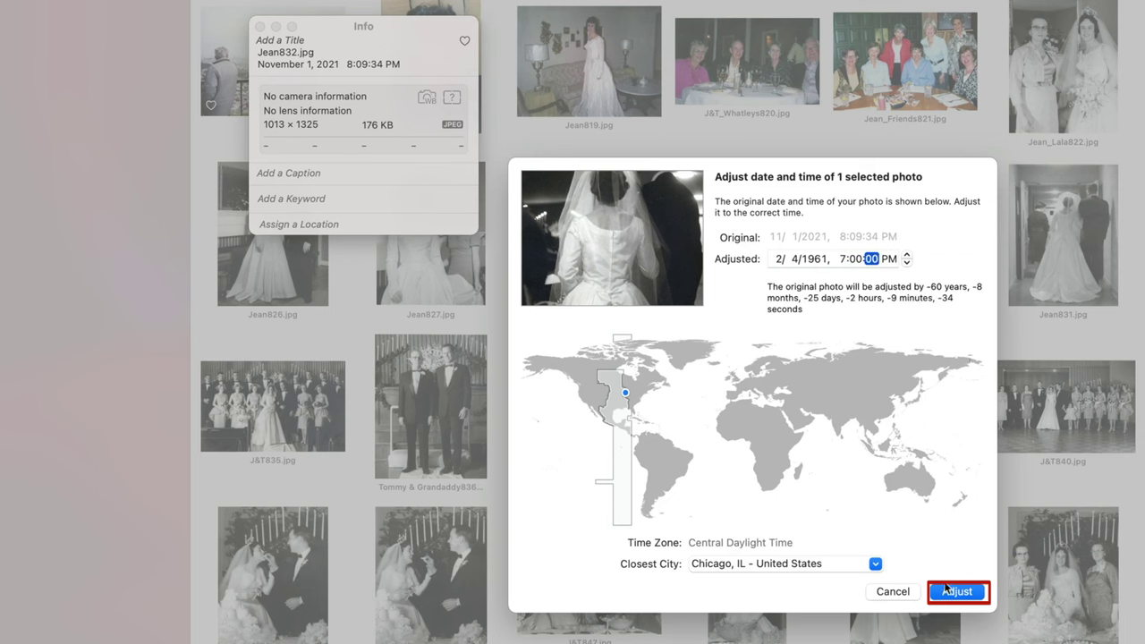
{"action": "left_click", "coordinate": [954, 592]}
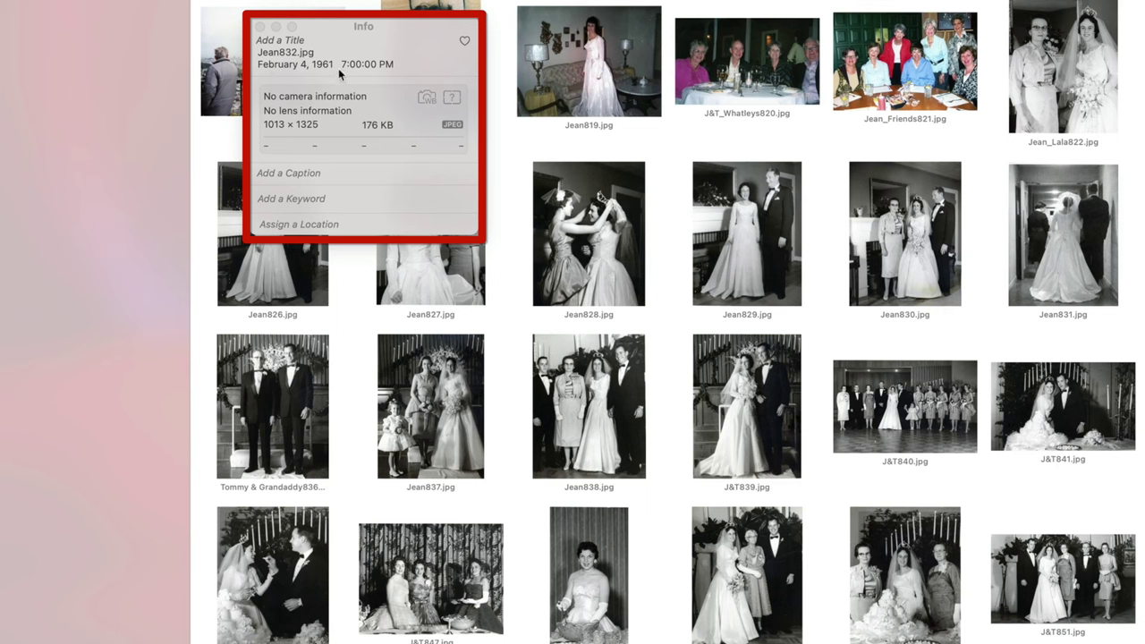
- Caption the photo with the bride and her brother's wedding, and set its location to Monroeville, Alabama
{"action": "left_click", "coordinate": [283, 172]}
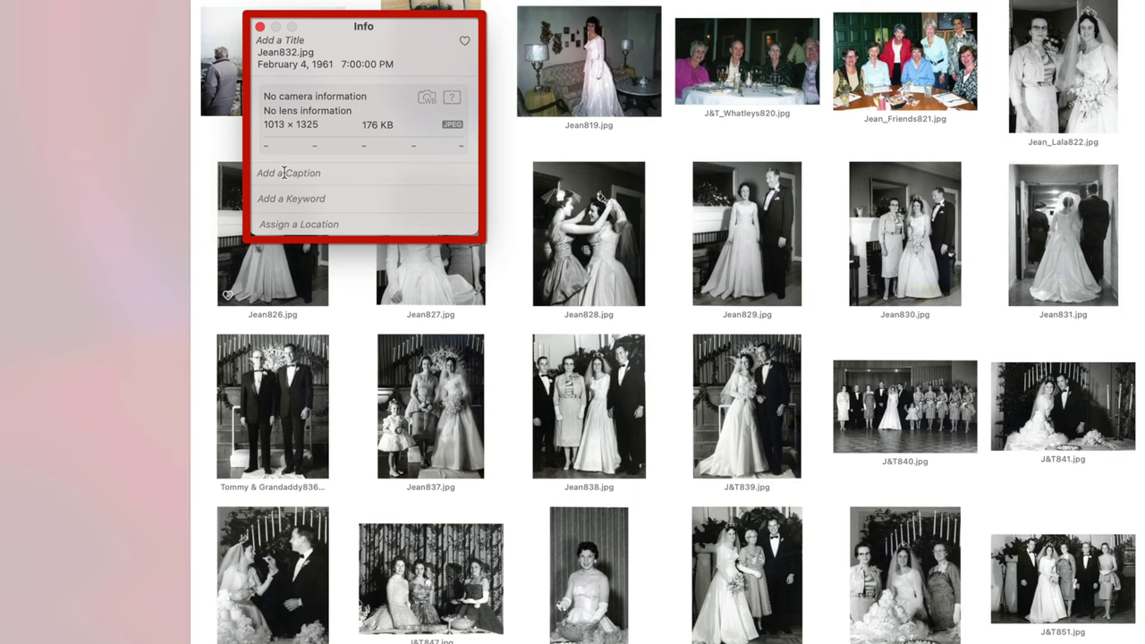
{"action": "type", "text": "Jean and Brother"}
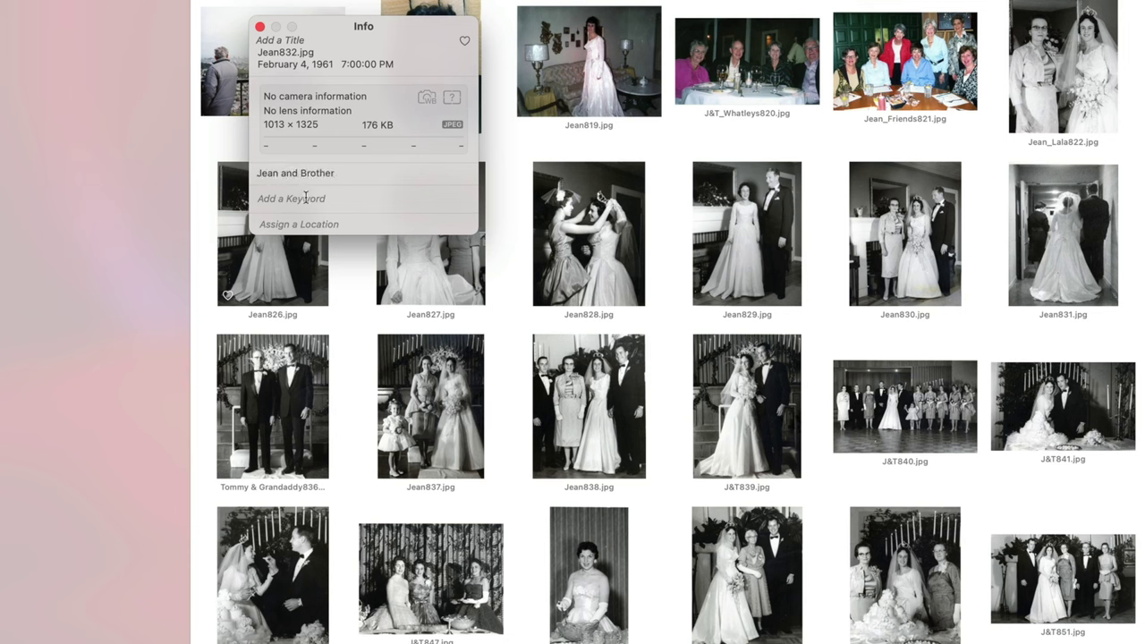
{"action": "type", "text": "Wright Wedding"}
{"action": "left_click", "coordinate": [299, 223]}
{"action": "type", "text": "Mon"}
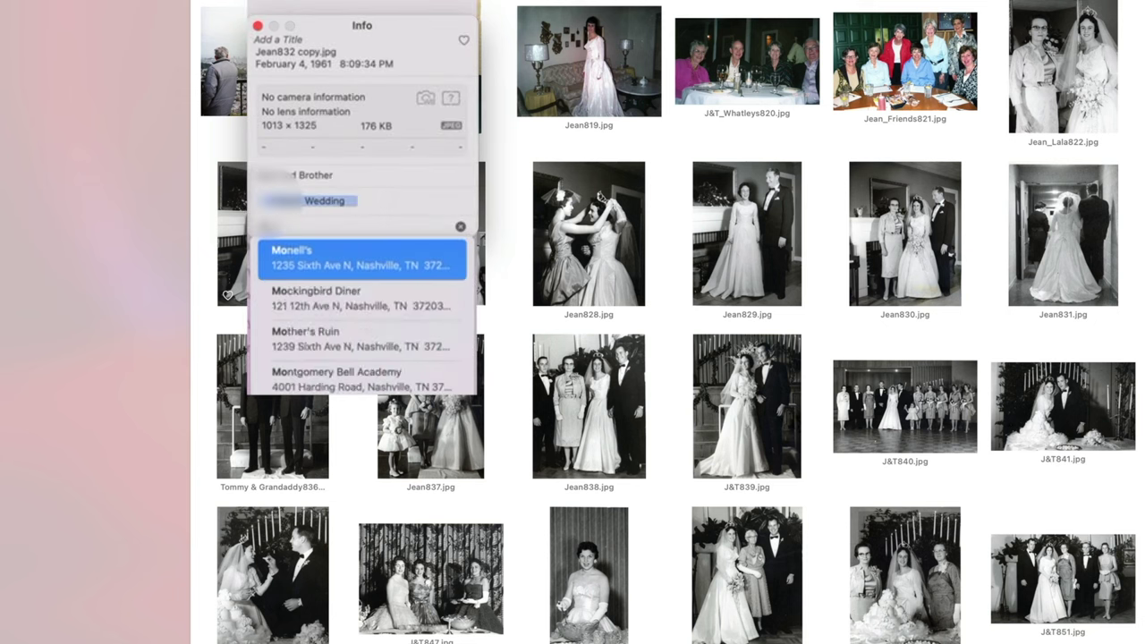
{"action": "type", "text": "roeville, AL"}
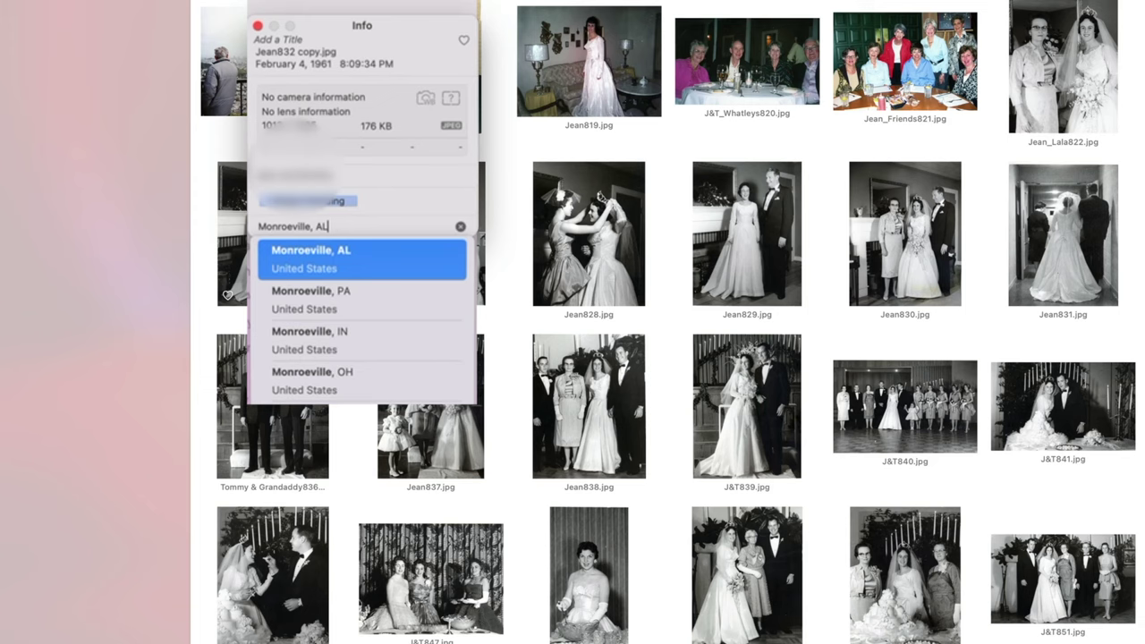
{"action": "left_click", "coordinate": [355, 253]}
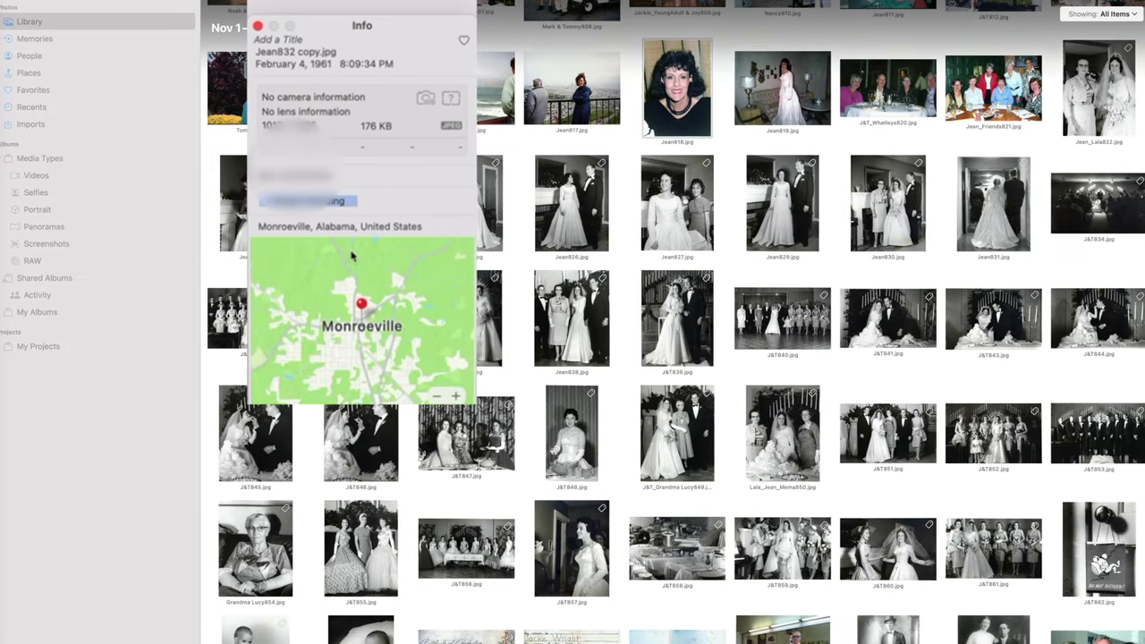
{"action": "key", "text": "super+i"}
{"action": "left_click", "coordinate": [1093, 80]}
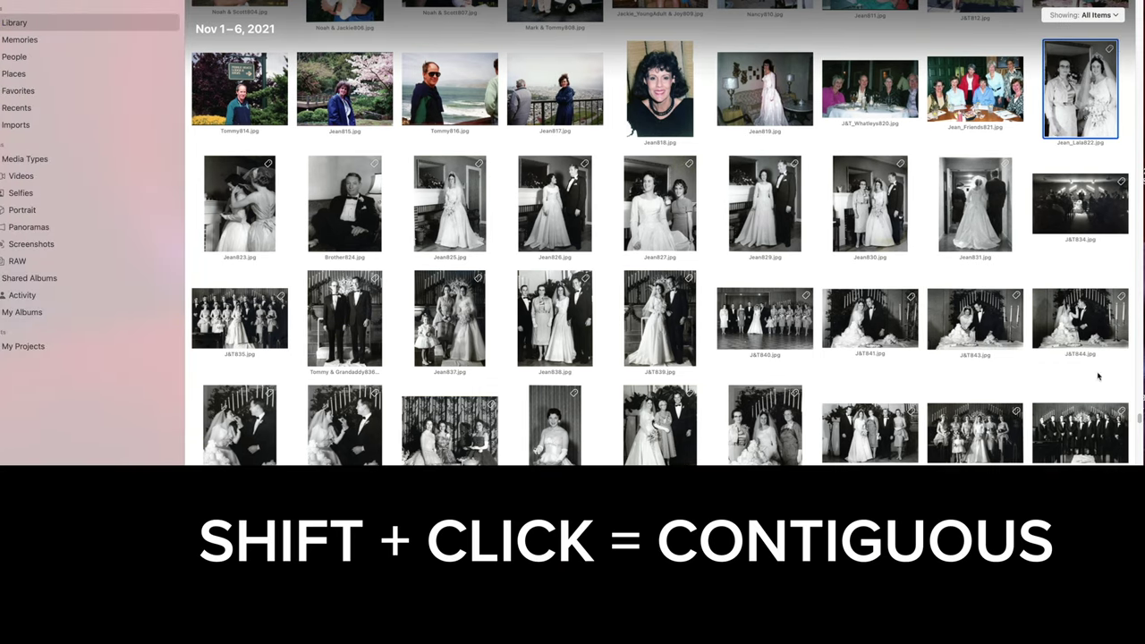
- Select the 37 photos through J&T862 and enter 2/4/1961 in Adjust Date and Time
{"action": "left_click", "coordinate": [1079, 546], "text": "shift"}
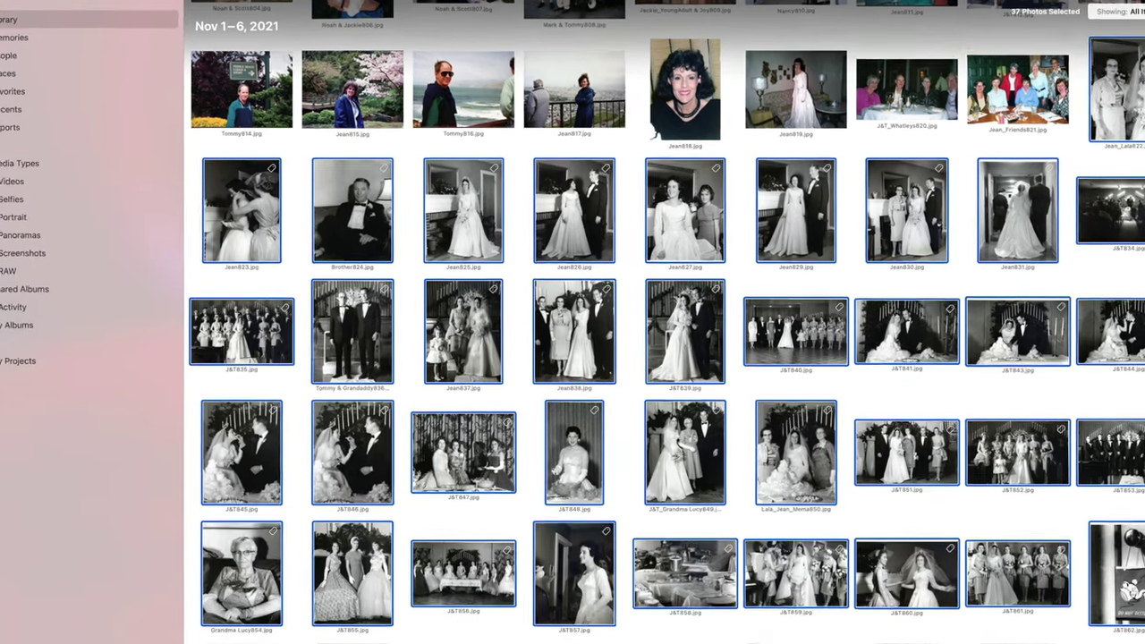
{"action": "left_click", "coordinate": [195, 34]}
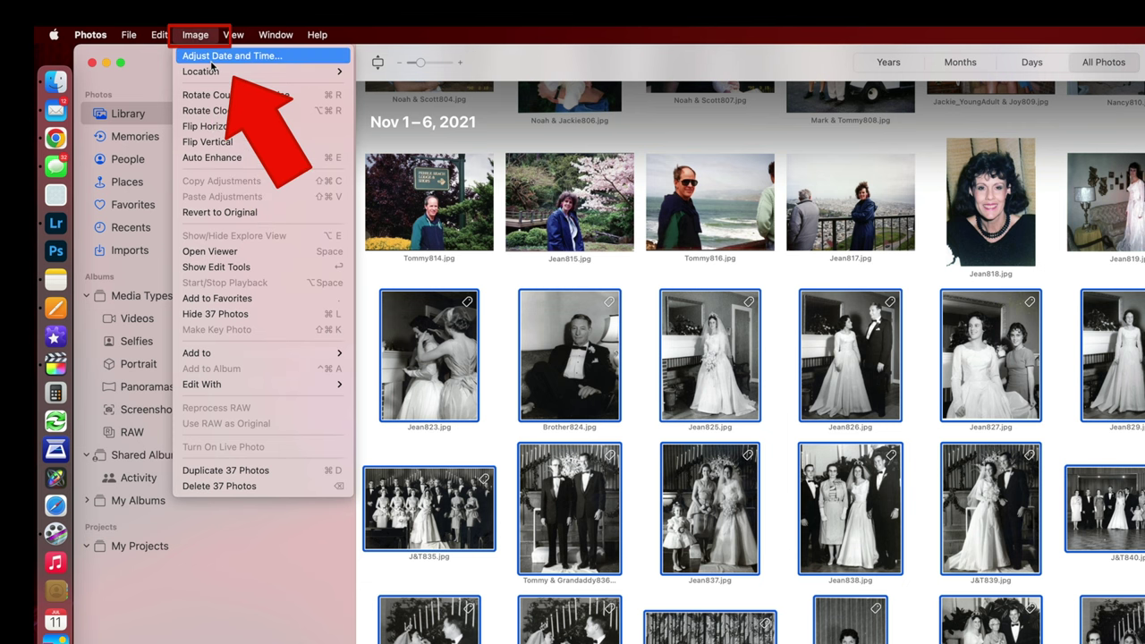
{"action": "left_click", "coordinate": [213, 59]}
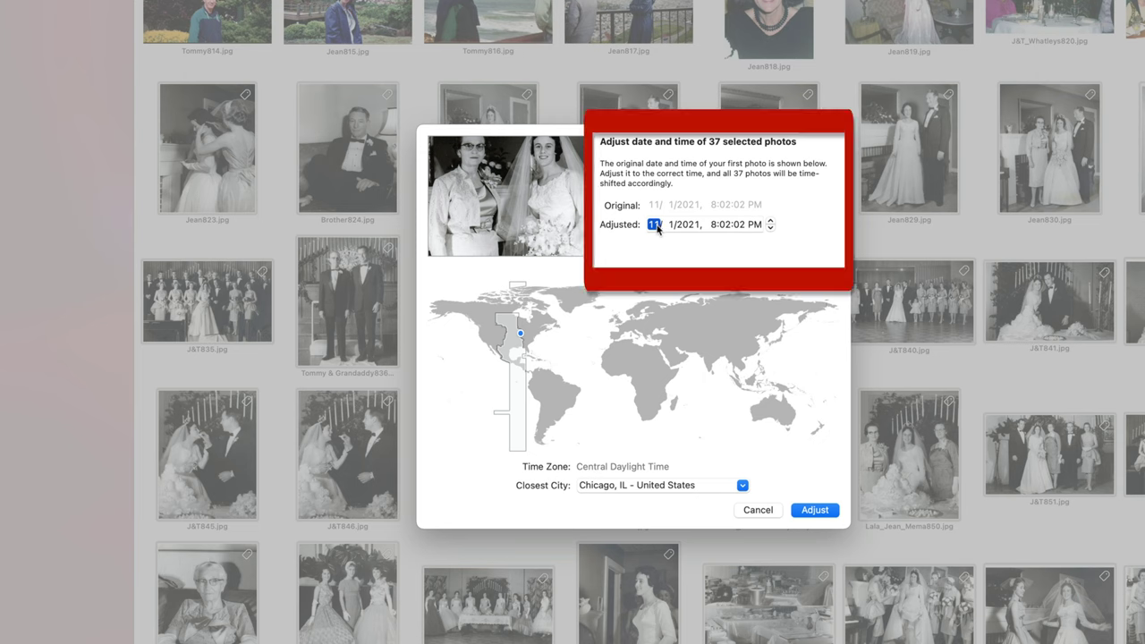
{"action": "type", "text": "2/ 4/1961"}
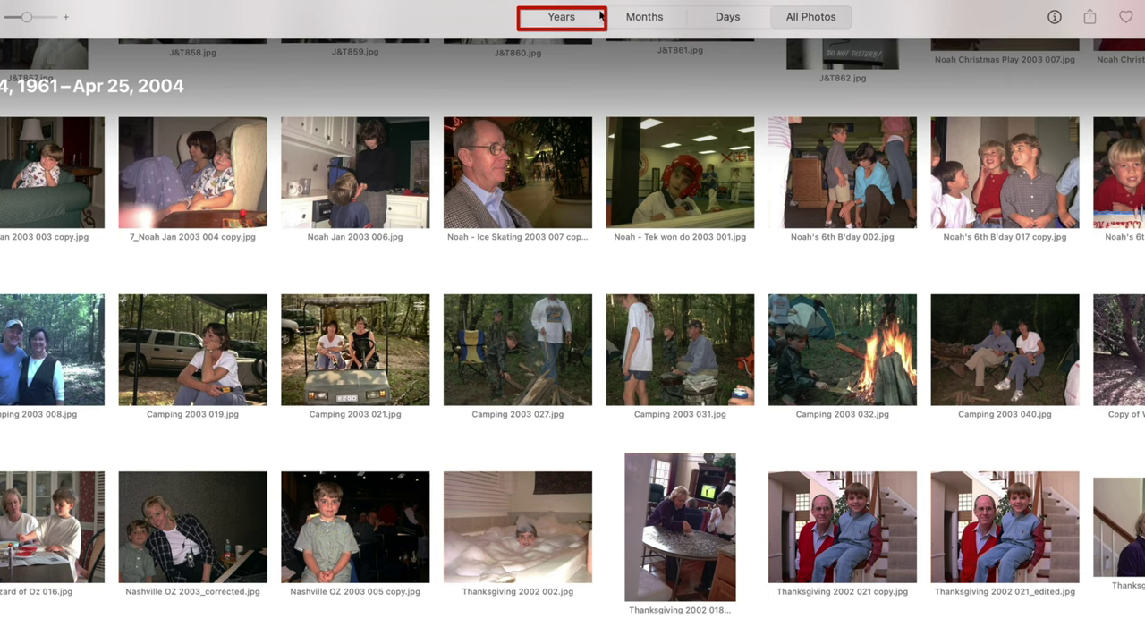
- Browse Years > 1961 > Feb 4 and scroll through the redated wedding photos
{"action": "left_click", "coordinate": [542, 22]}
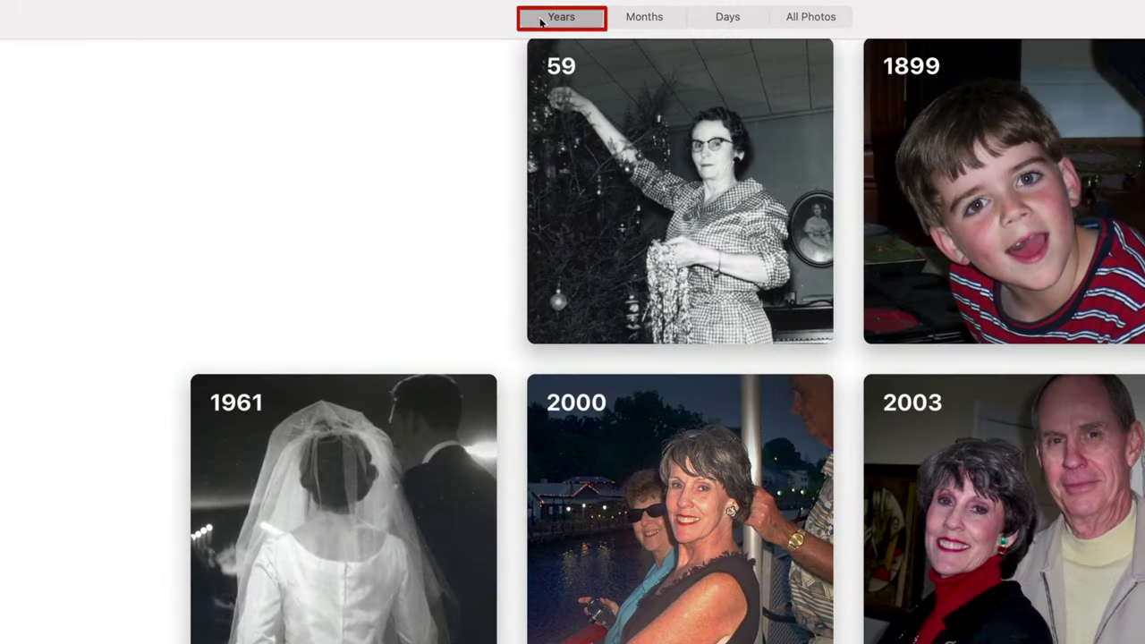
{"action": "left_click", "coordinate": [303, 477]}
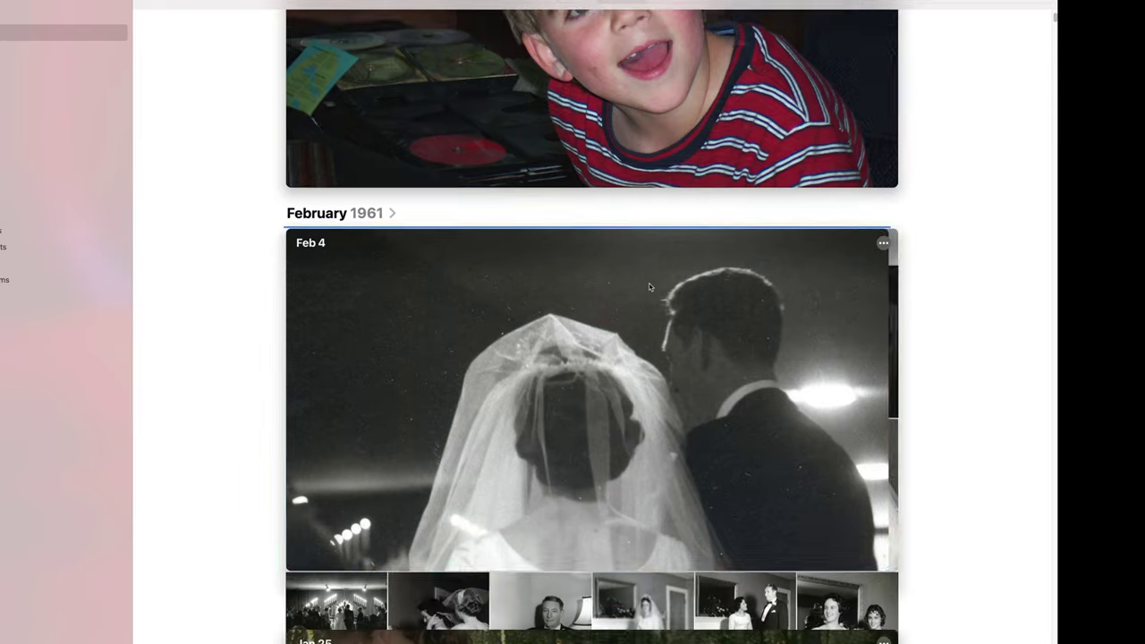
{"action": "left_click", "coordinate": [650, 287]}
{"action": "scroll", "coordinate": [653, 282], "scroll_direction": "down", "scroll_amount": 3}
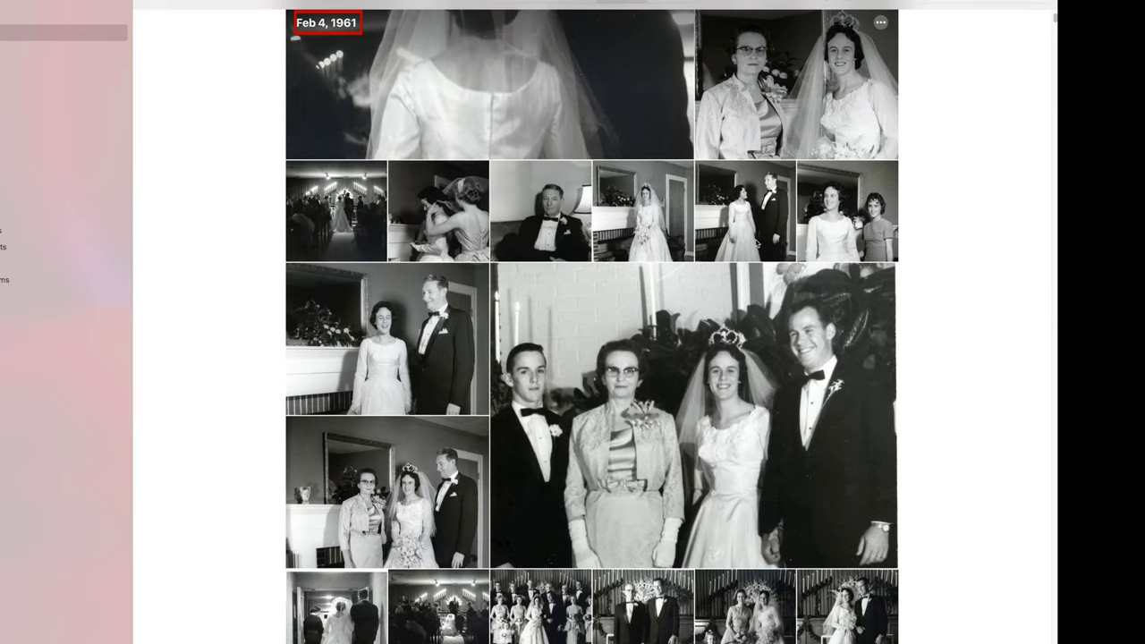
{"action": "scroll", "coordinate": [592, 326], "scroll_direction": "down", "scroll_amount": 10}
{"action": "scroll", "coordinate": [592, 326], "scroll_direction": "down", "scroll_amount": 5}
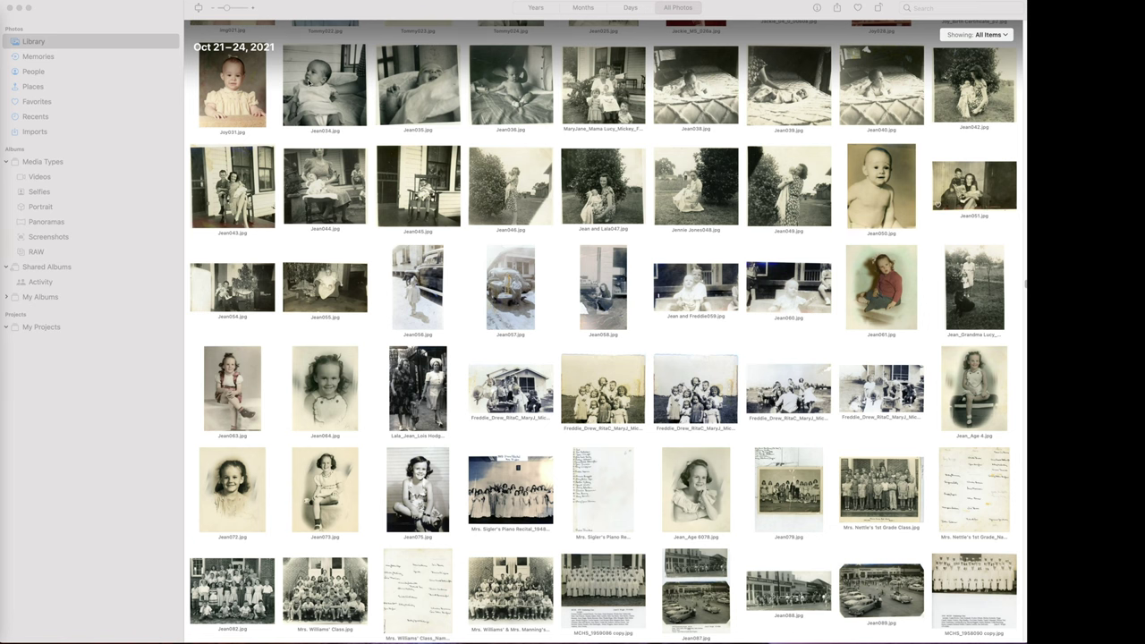
- Select the 48 childhood photos starting at Jean034 and add the Jean_Childhood keyword to them
{"action": "left_click", "coordinate": [325, 85]}
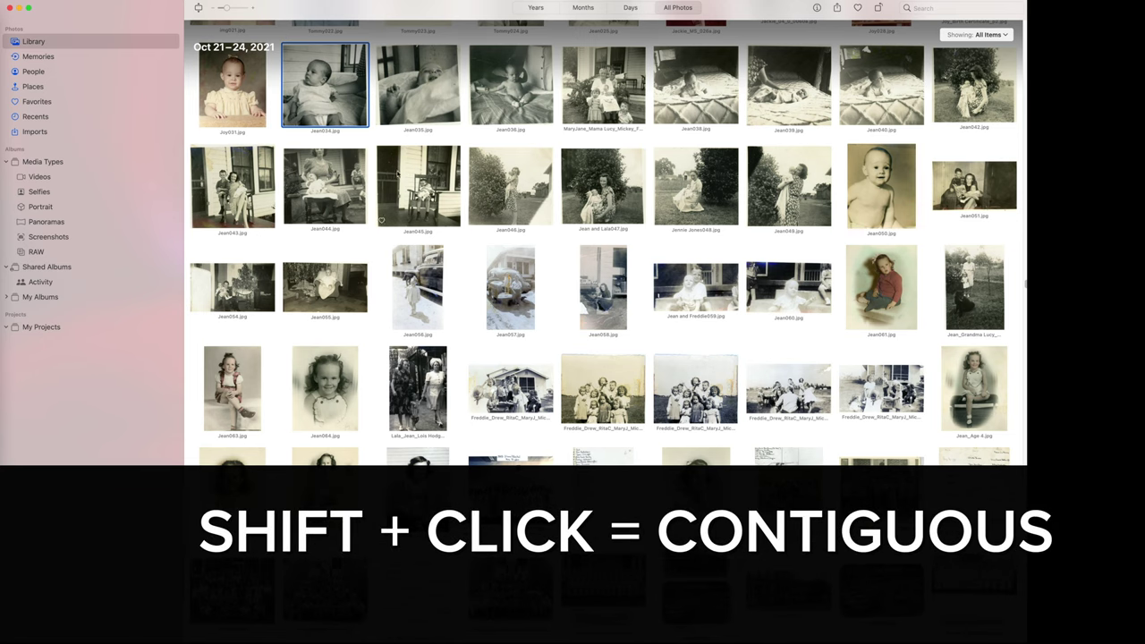
{"action": "left_click", "coordinate": [511, 588], "text": "shift"}
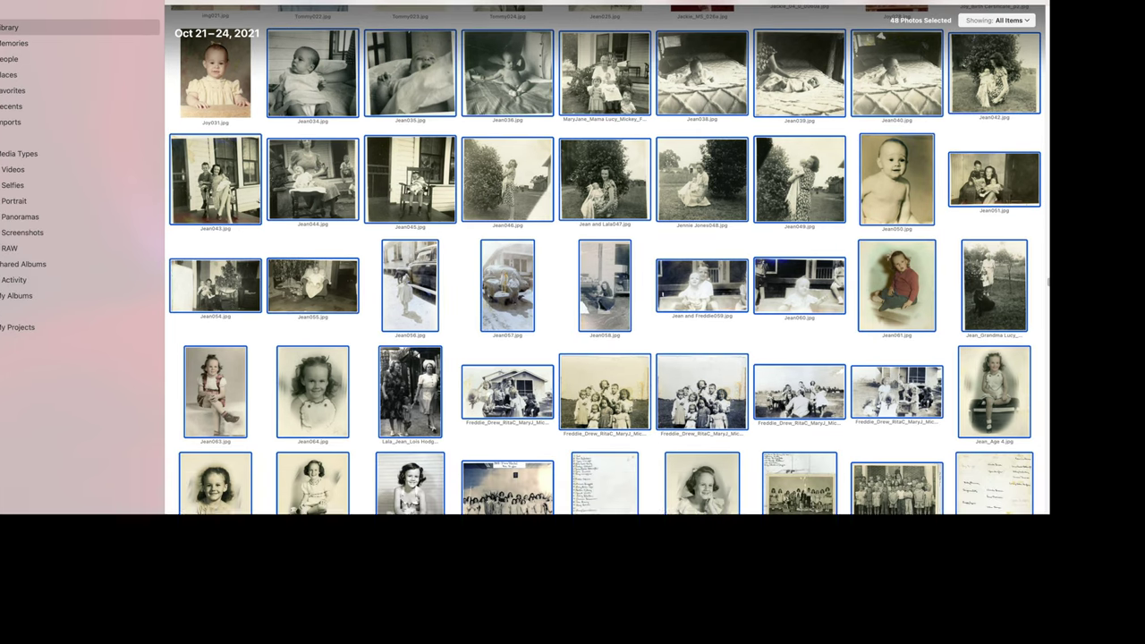
{"action": "key", "text": "super+i"}
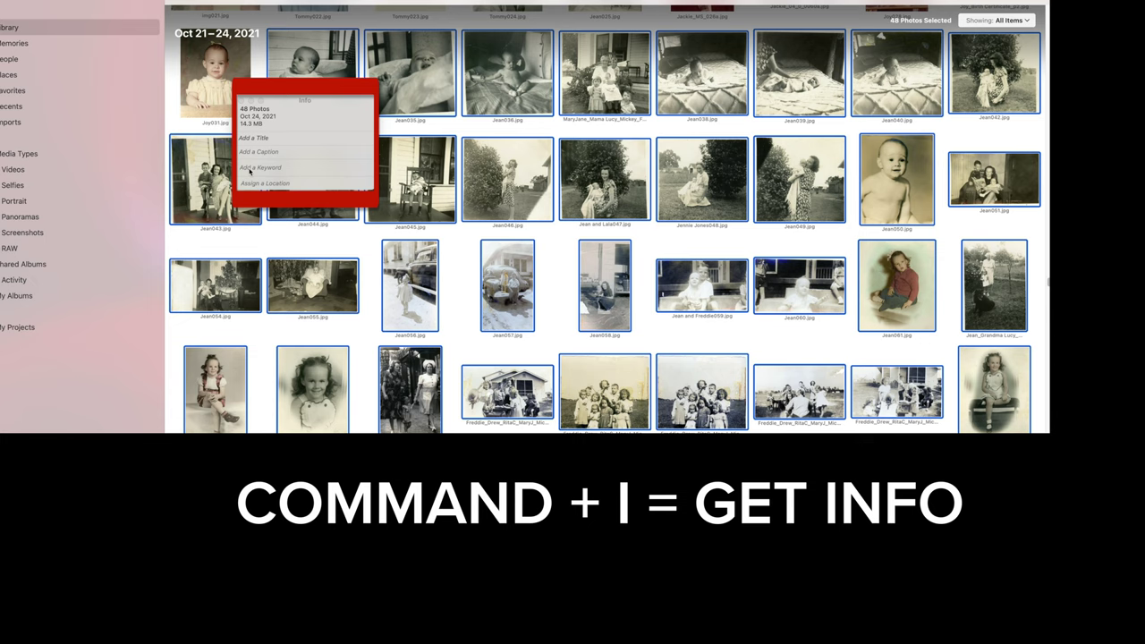
{"action": "left_click", "coordinate": [250, 170]}
{"action": "left_click", "coordinate": [310, 167]}
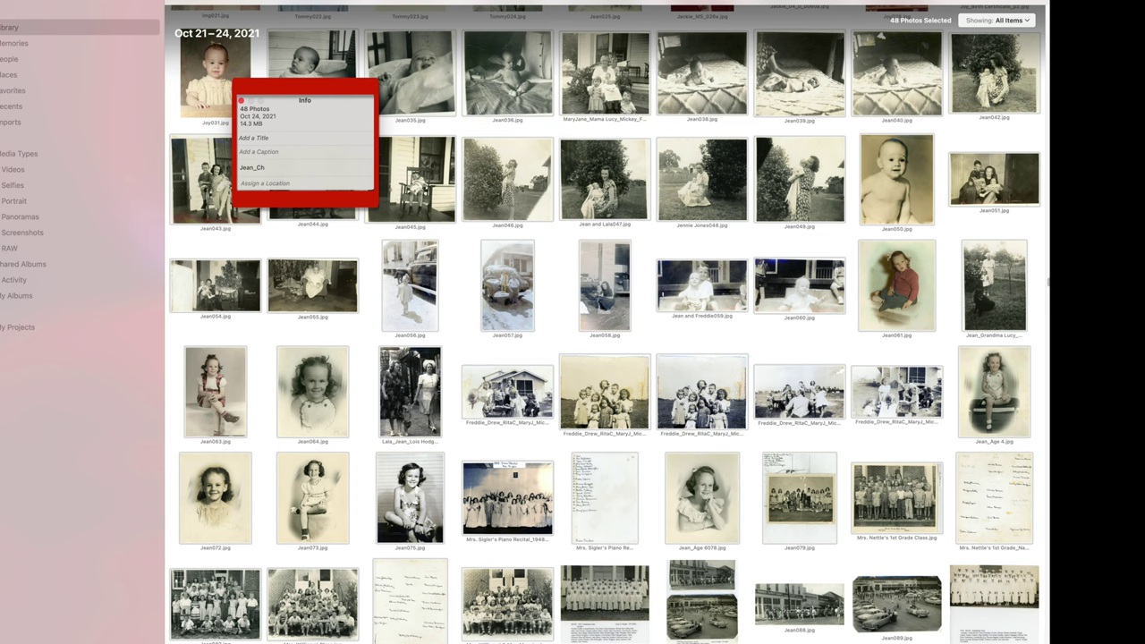
{"action": "key", "text": "Return"}
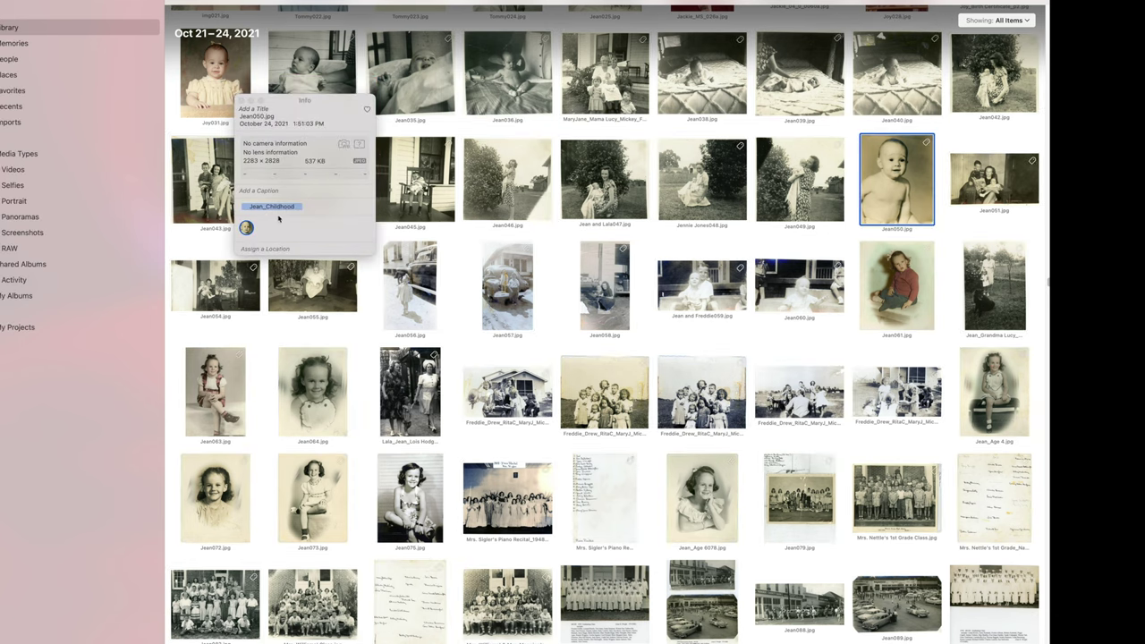
- Check Jean072's keyword, then search the library for Jean_Child
{"action": "key", "text": "Right"}
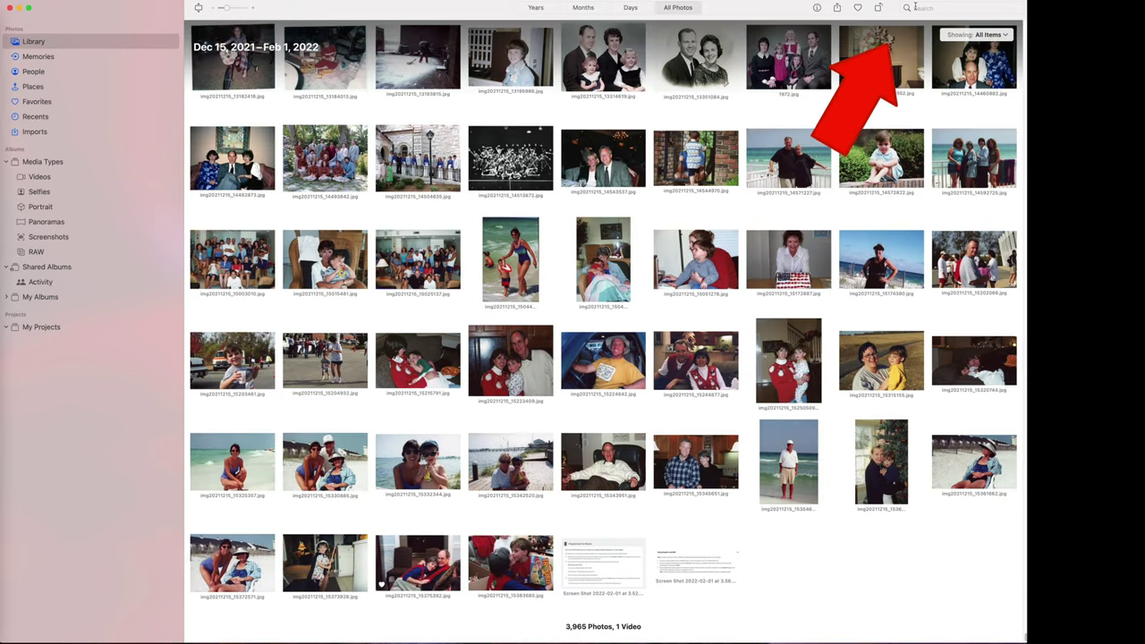
{"action": "key", "text": "super+f"}
{"action": "type", "text": "Jean_Child"}
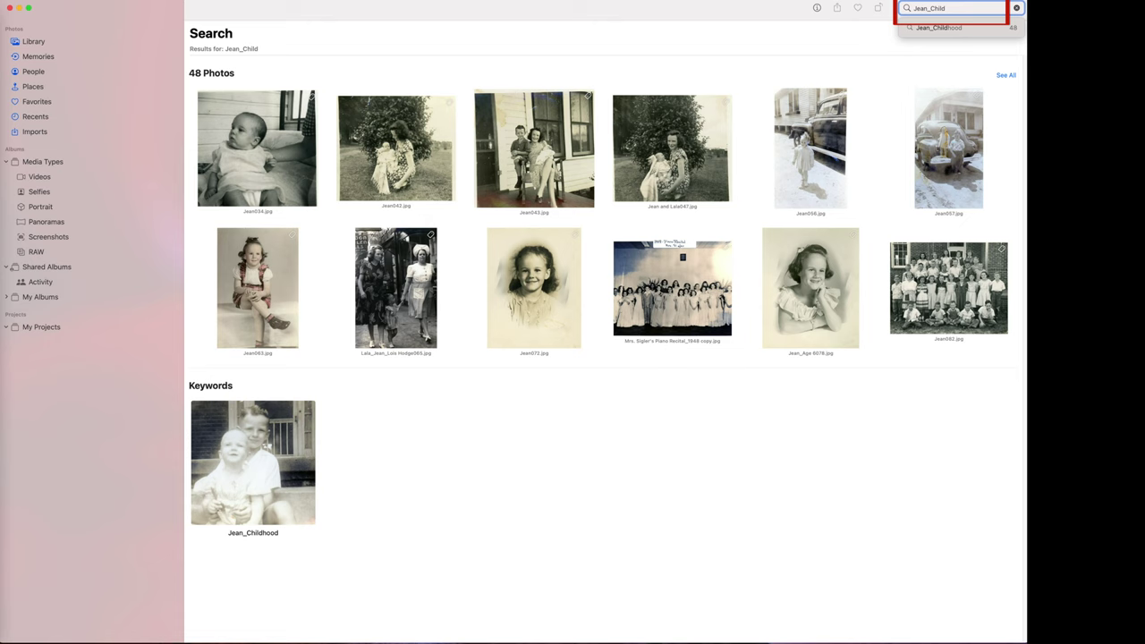
- Accept the Jean_Childhood keyword suggestion to list its 48 matching childhood photos
{"action": "key", "text": "Return"}
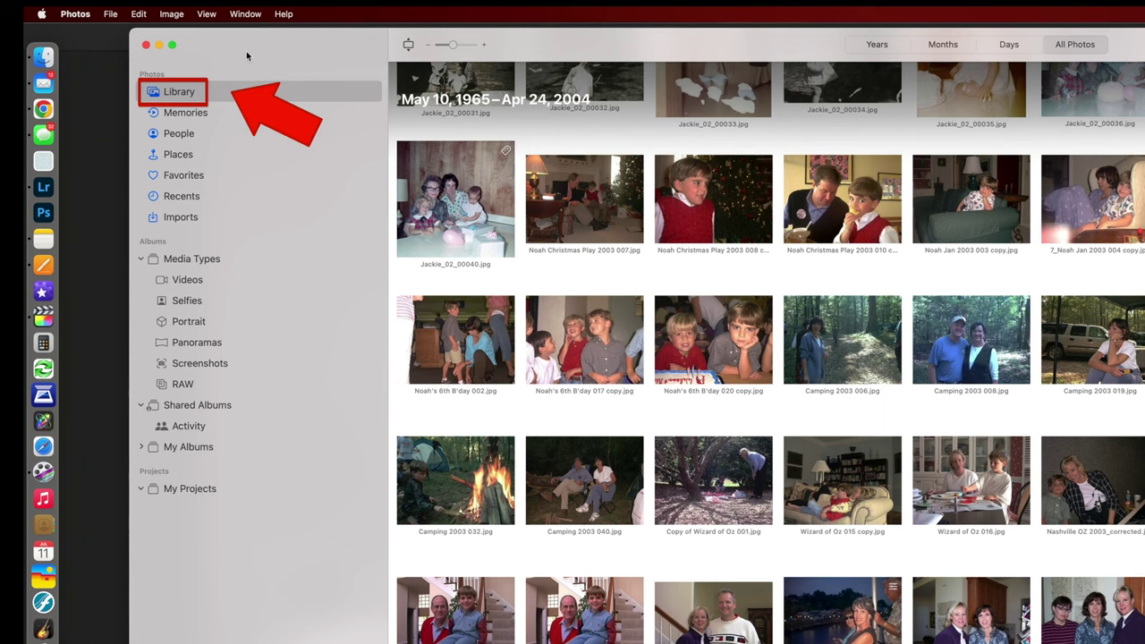
- In People, name the unnamed blonde woman's face and confirm her two additional photos
{"action": "left_click", "coordinate": [180, 138]}
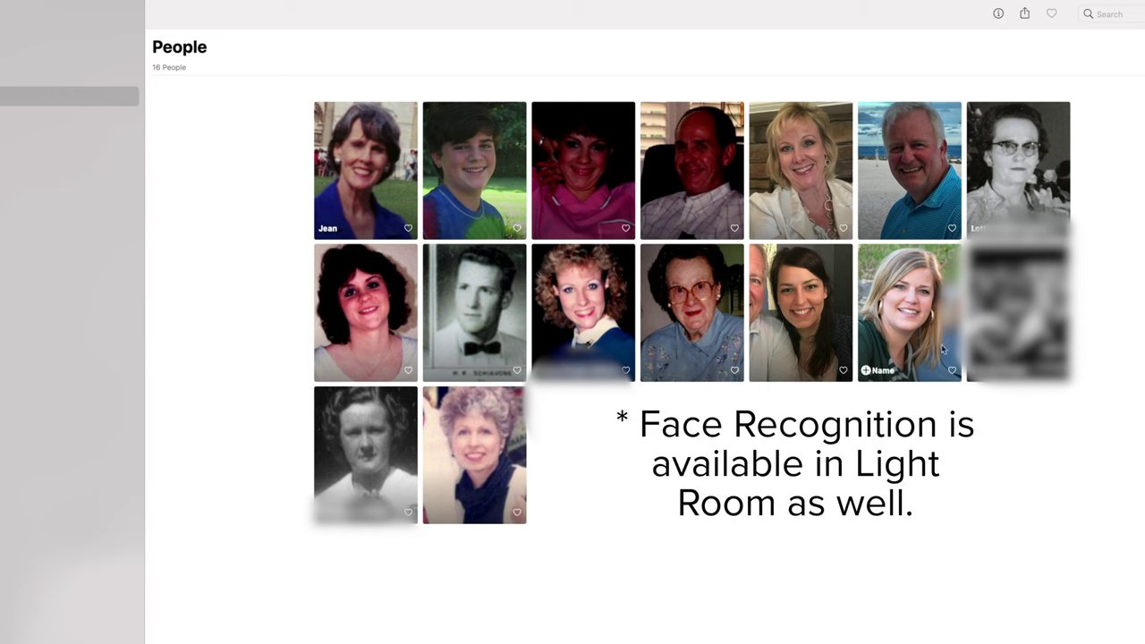
{"action": "left_click", "coordinate": [883, 371]}
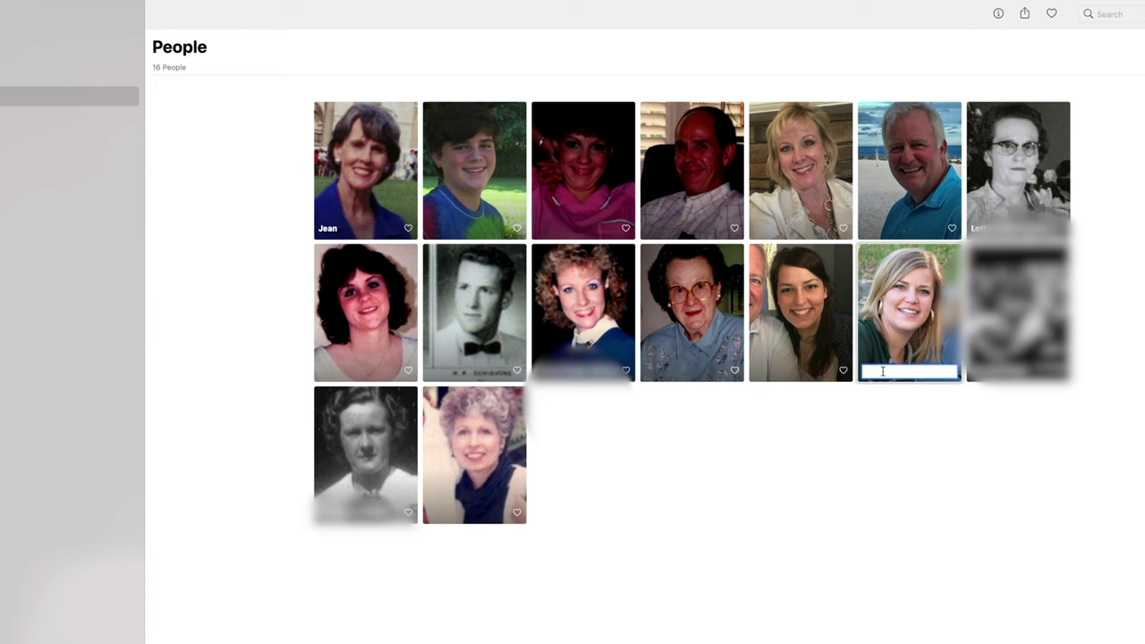
{"action": "type", "text": "Emil"}
{"action": "key", "text": "Return"}
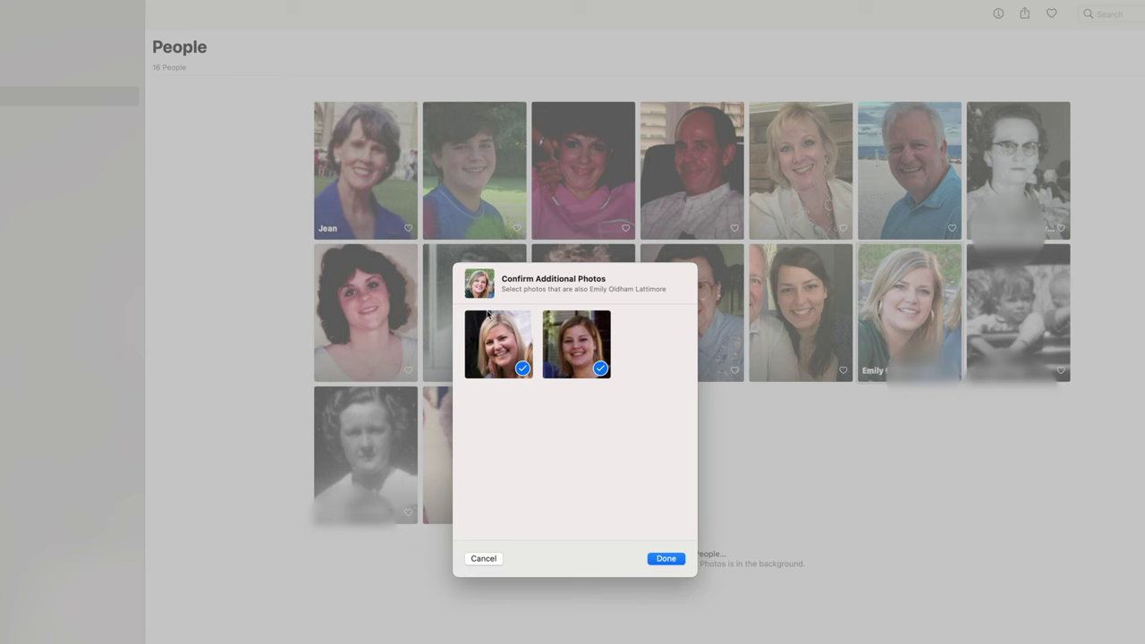
{"action": "left_click", "coordinate": [662, 558]}
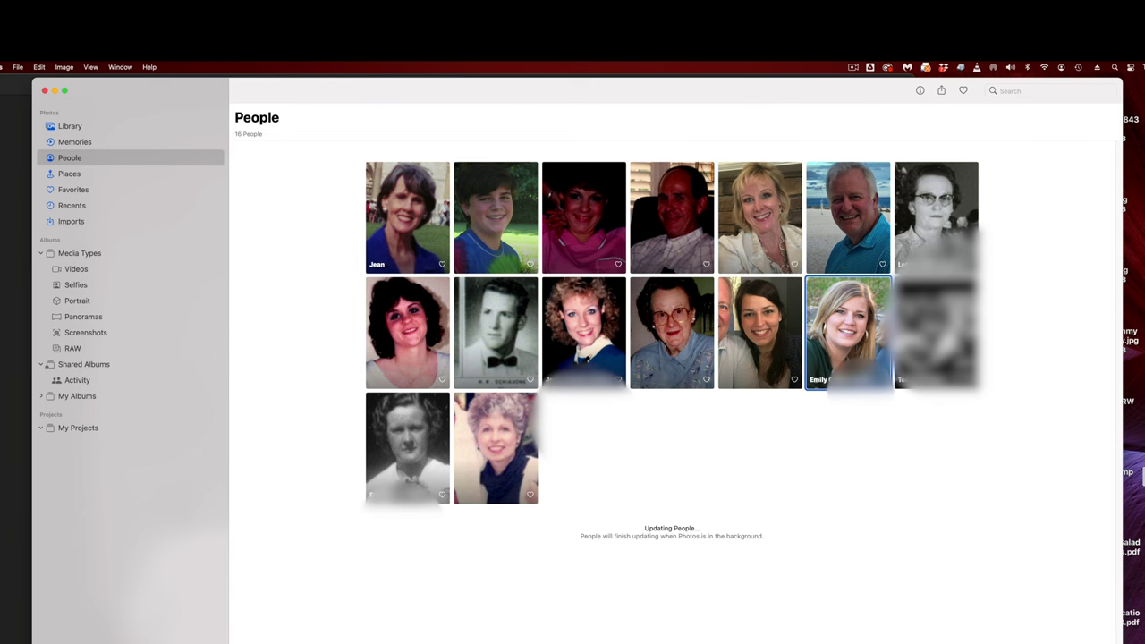
- Name the dark-haired woman's face and confirm her additional matching photo
{"action": "left_click", "coordinate": [734, 379]}
{"action": "type", "text": "Marie"}
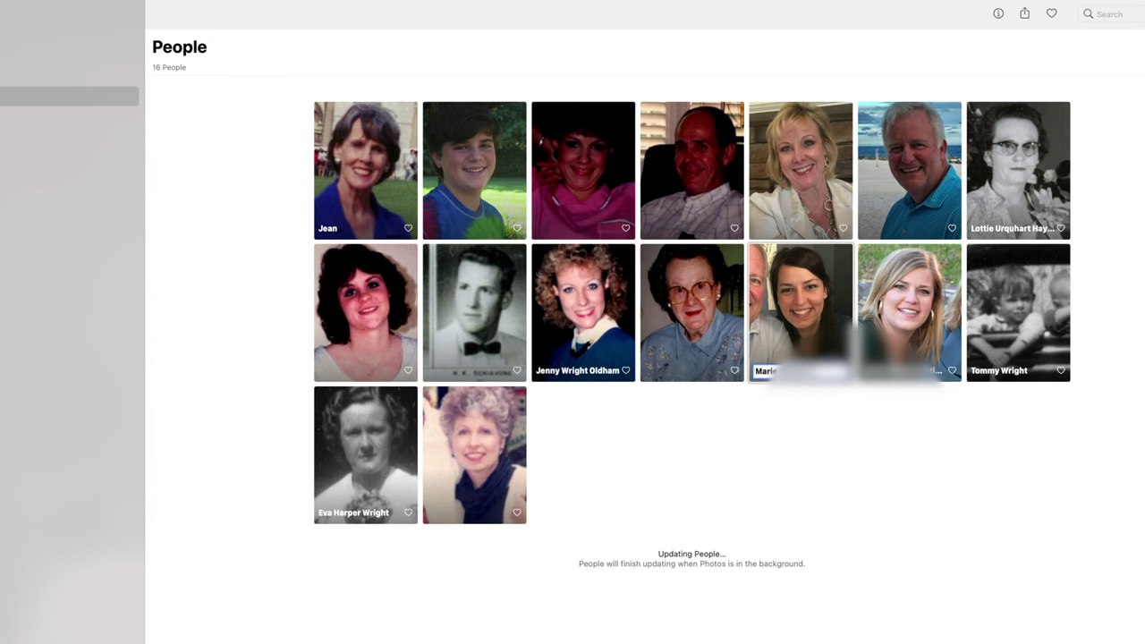
{"action": "key", "text": "Return"}
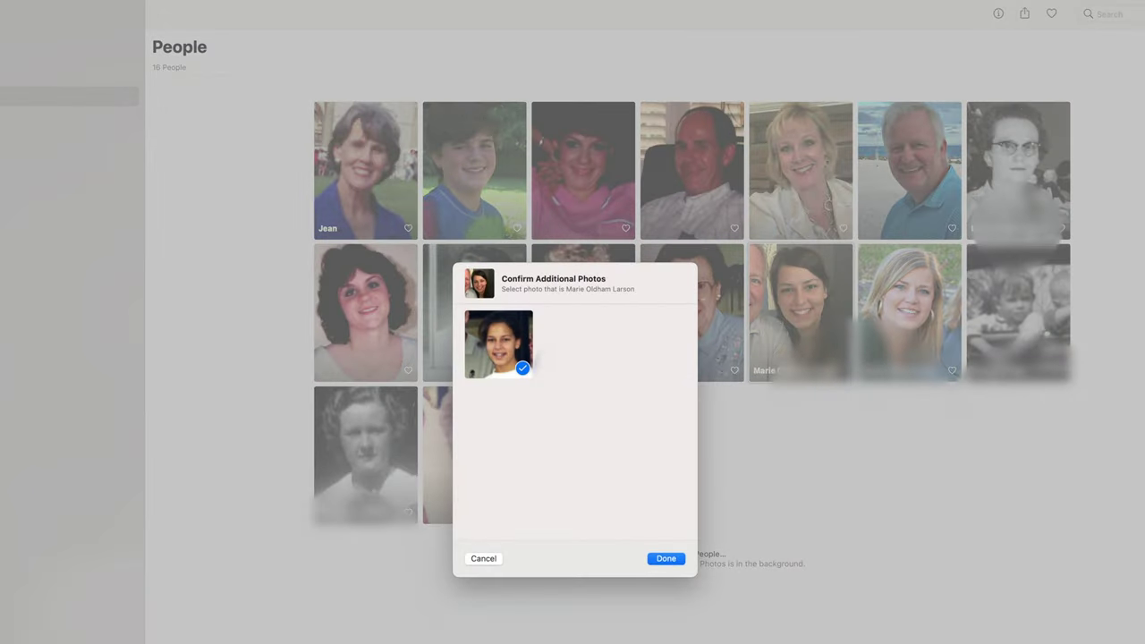
{"action": "left_click", "coordinate": [666, 558]}
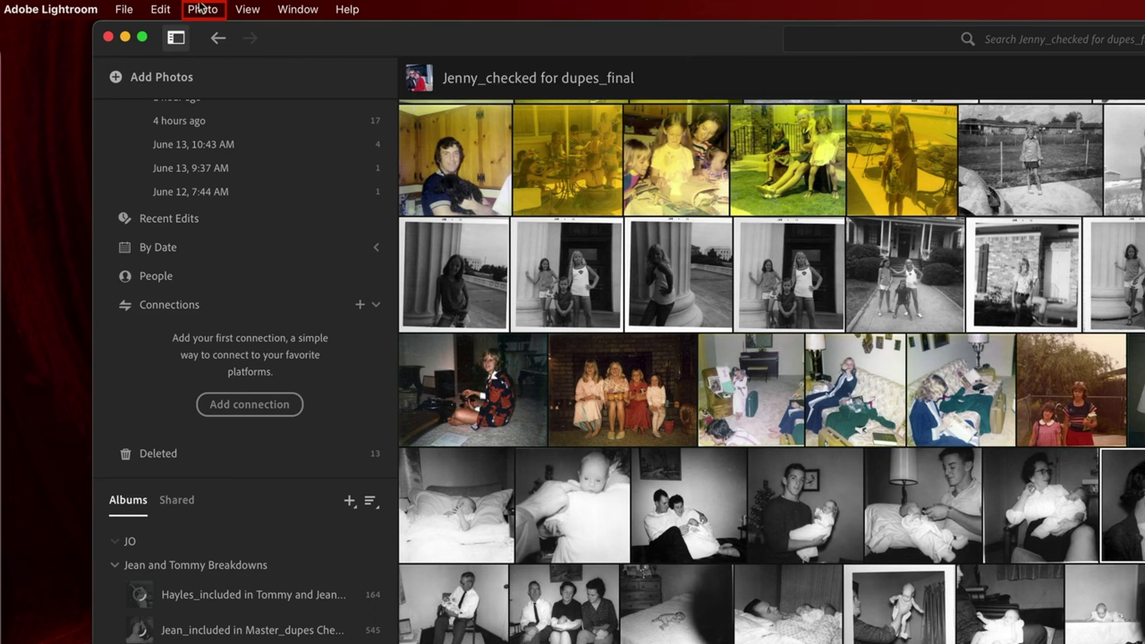
- Redate the mother-and-baby photo from November 5, 2017 to December 15 via Edit Date & Time
{"action": "left_click", "coordinate": [202, 9]}
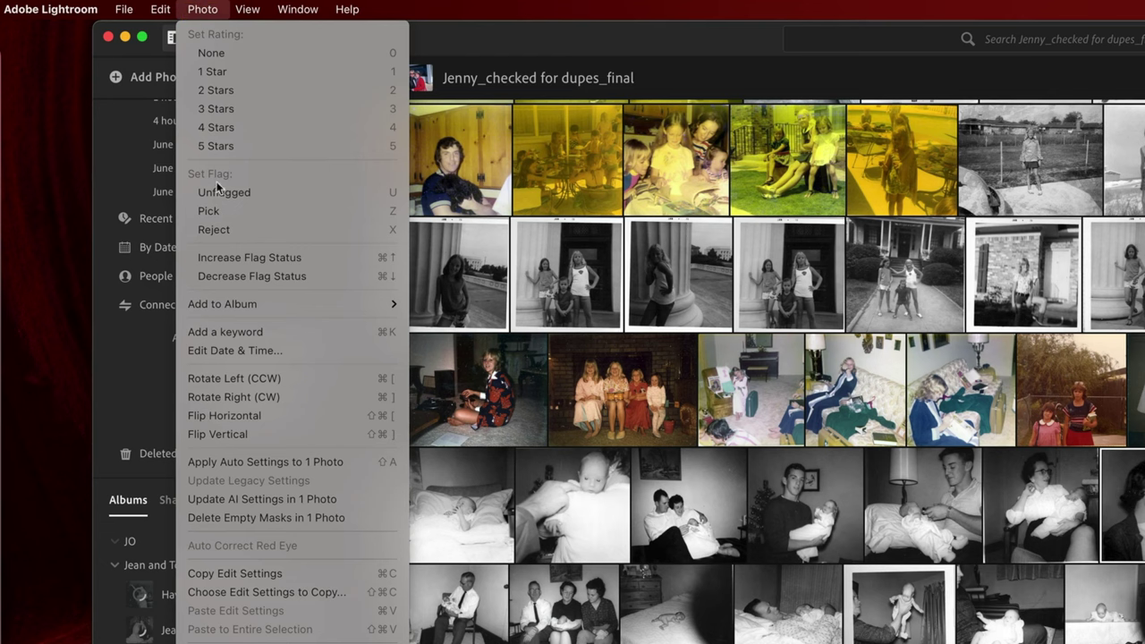
{"action": "left_click", "coordinate": [239, 351]}
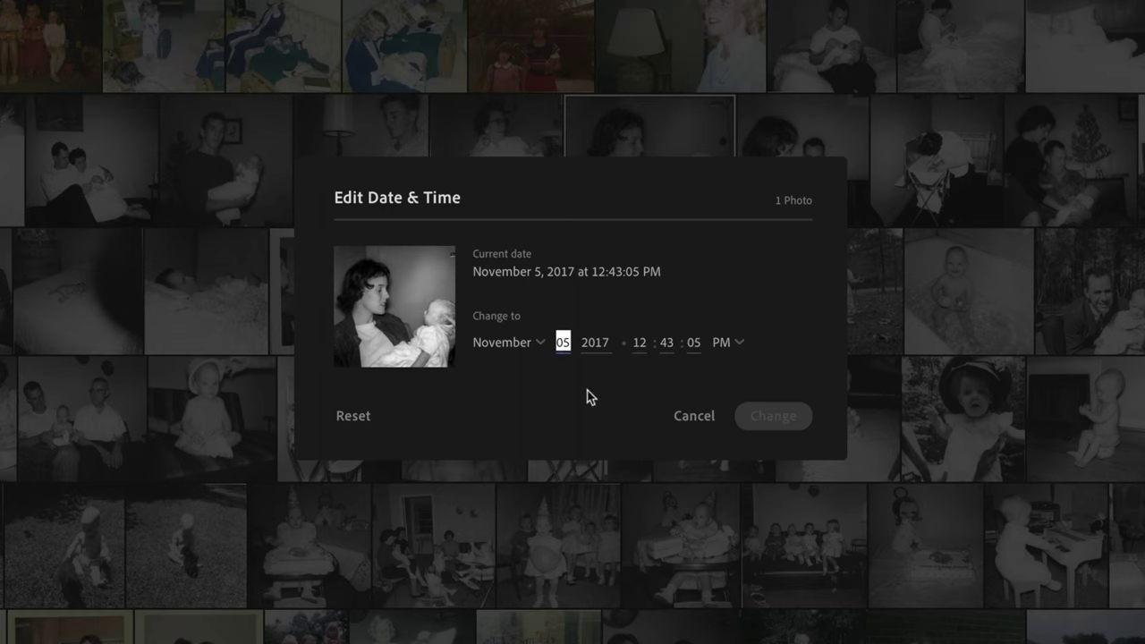
{"action": "left_click", "coordinate": [538, 343]}
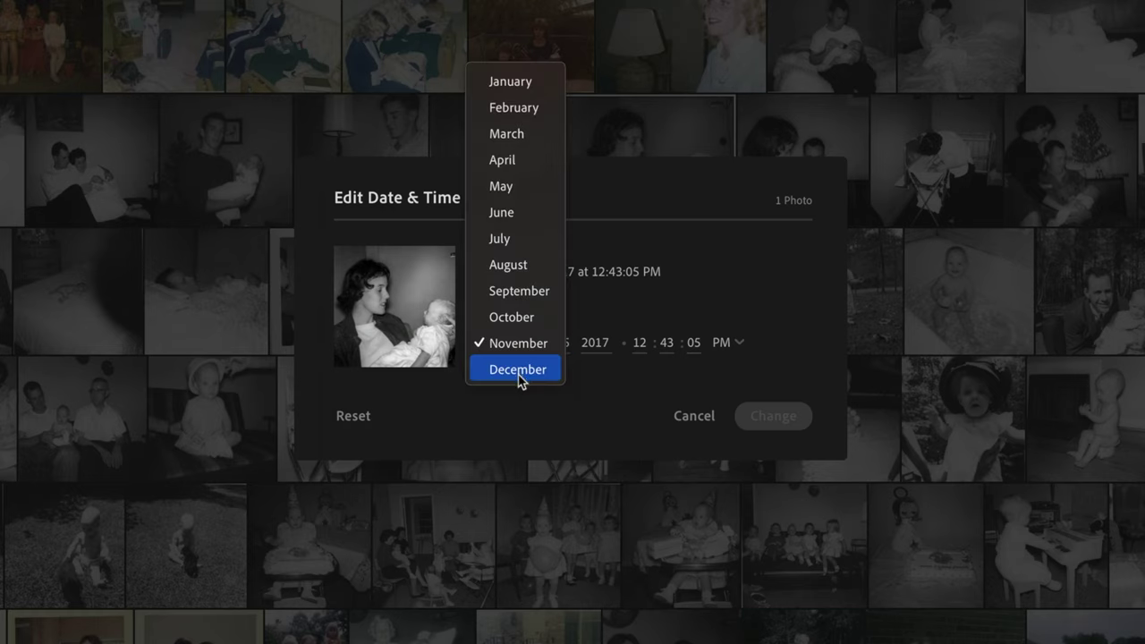
{"action": "left_click", "coordinate": [521, 366]}
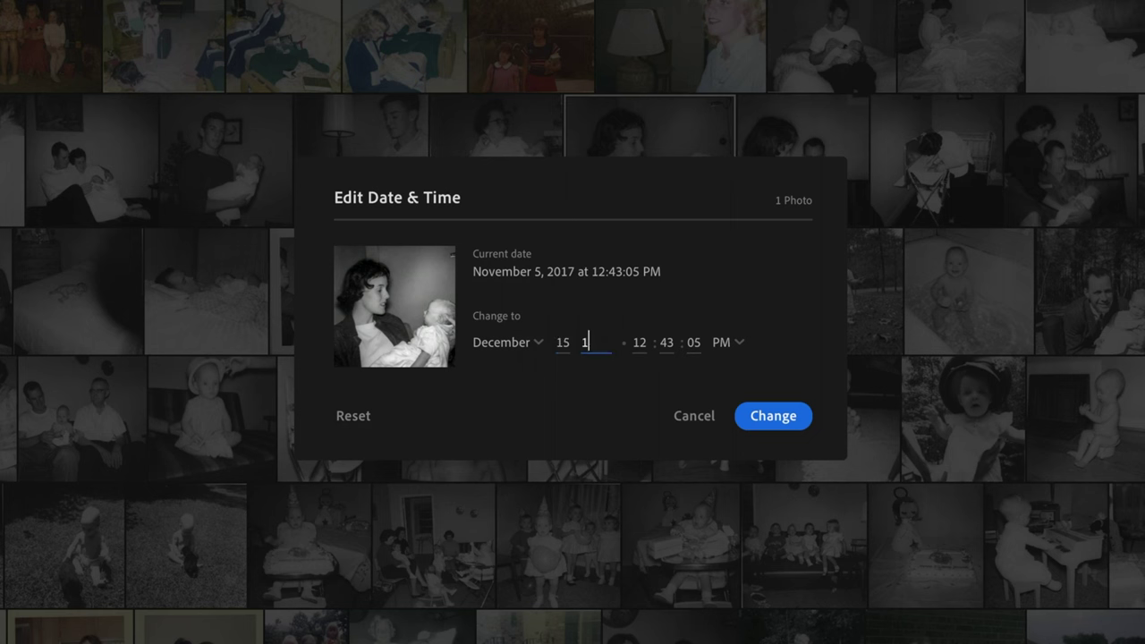
{"action": "left_click", "coordinate": [791, 417]}
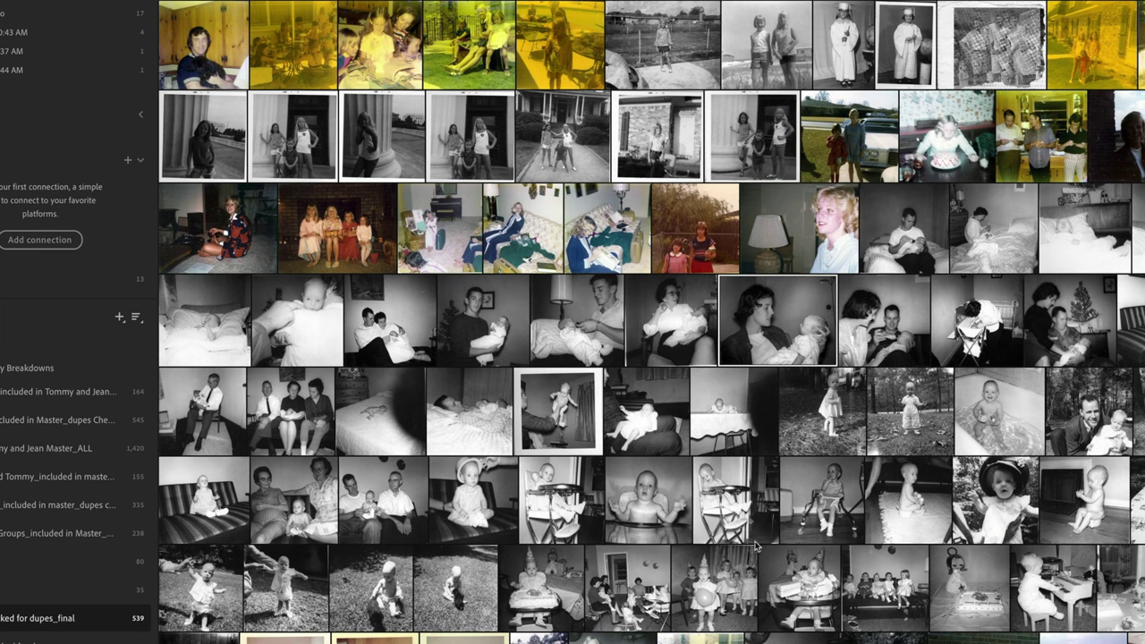
{"action": "left_click", "coordinate": [912, 220]}
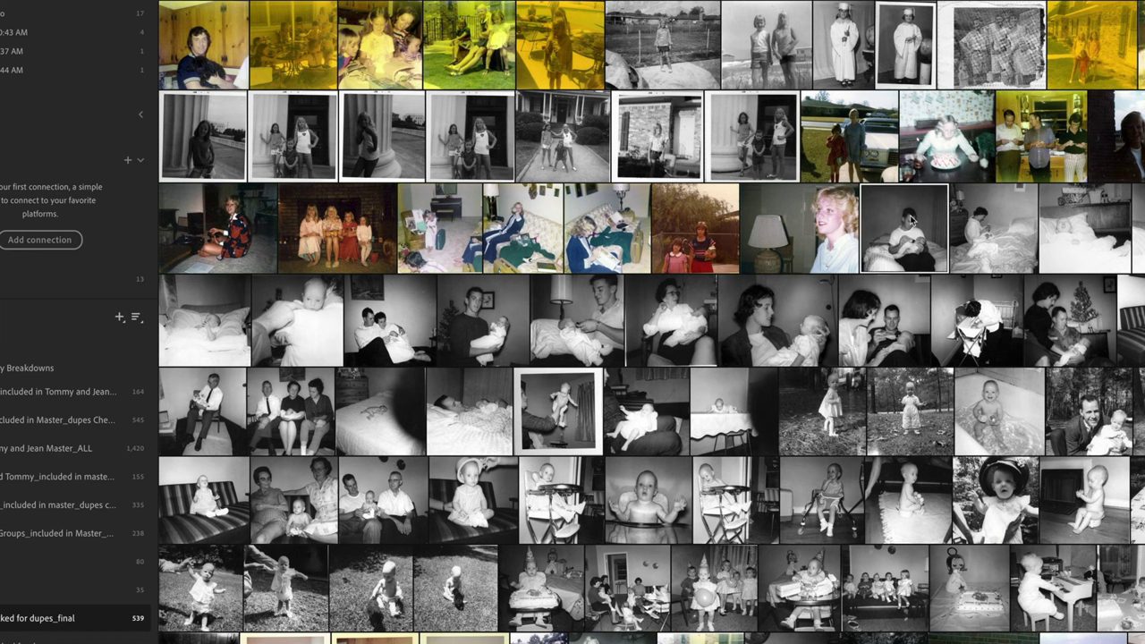
- Select the 28-photo range and shift its dates to December in Edit Date & Time
{"action": "left_click", "coordinate": [734, 411], "text": "shift"}
{"action": "left_click", "coordinate": [82, 6]}
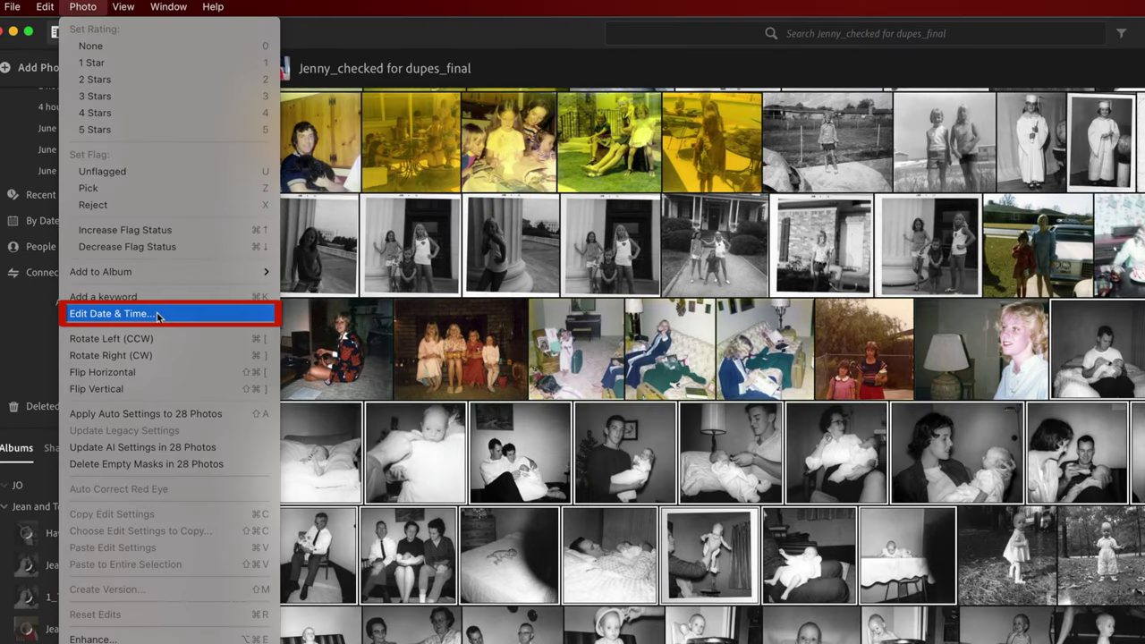
{"action": "left_click", "coordinate": [158, 315]}
{"action": "left_click", "coordinate": [440, 429]}
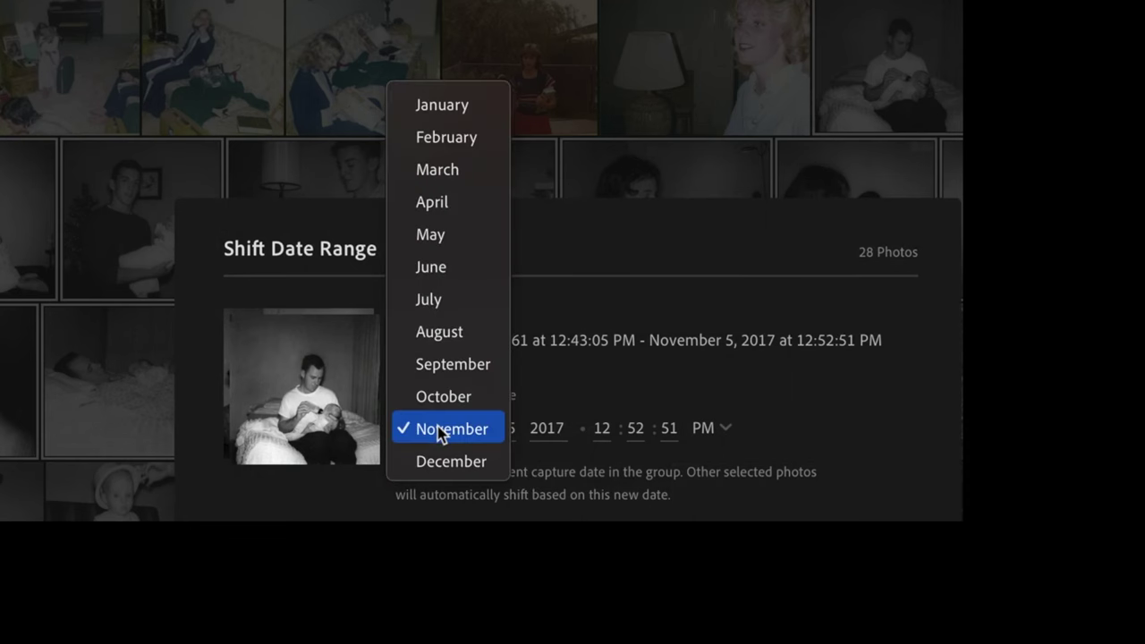
{"action": "left_click", "coordinate": [445, 461]}
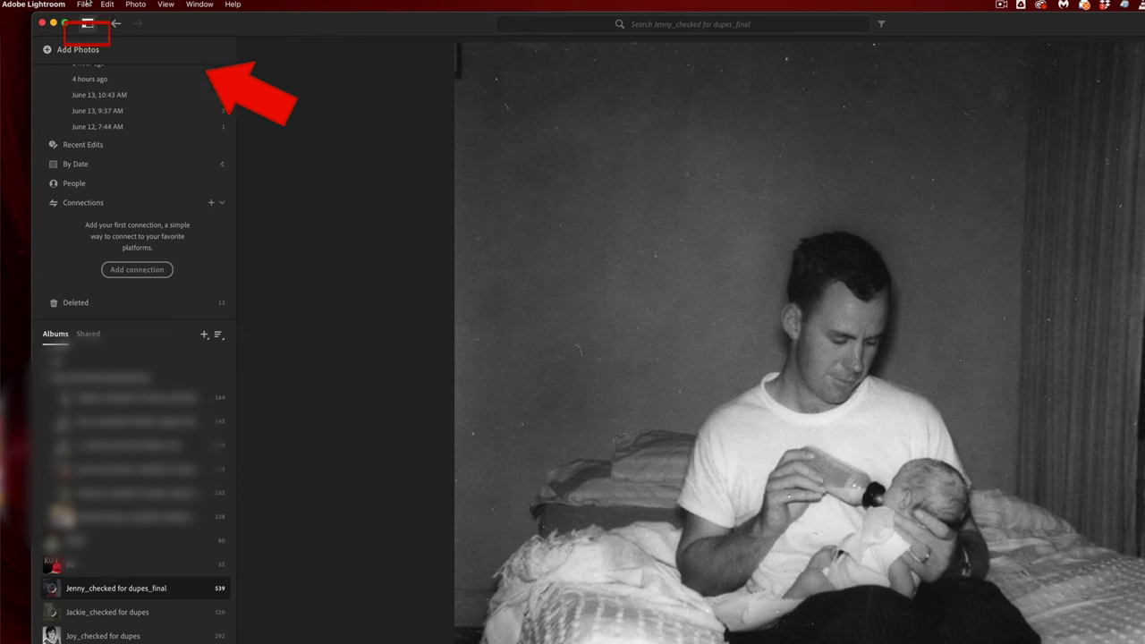
- Export the father-feeding-baby photo to the Desktop with Capture Date - Filename naming
{"action": "left_click", "coordinate": [86, 5]}
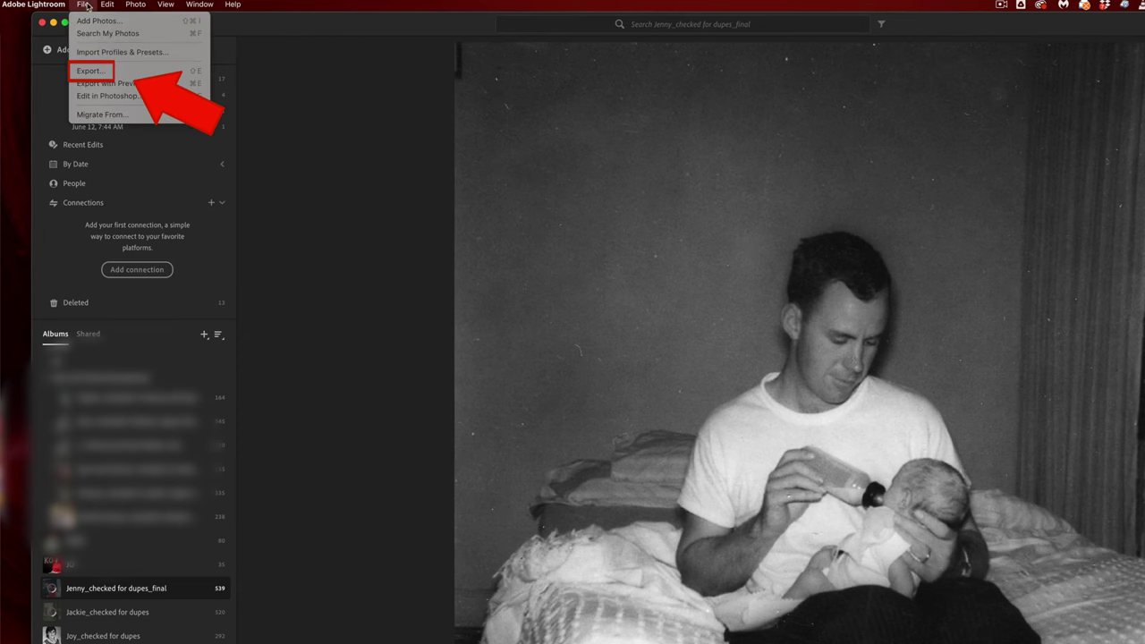
{"action": "left_click", "coordinate": [89, 71]}
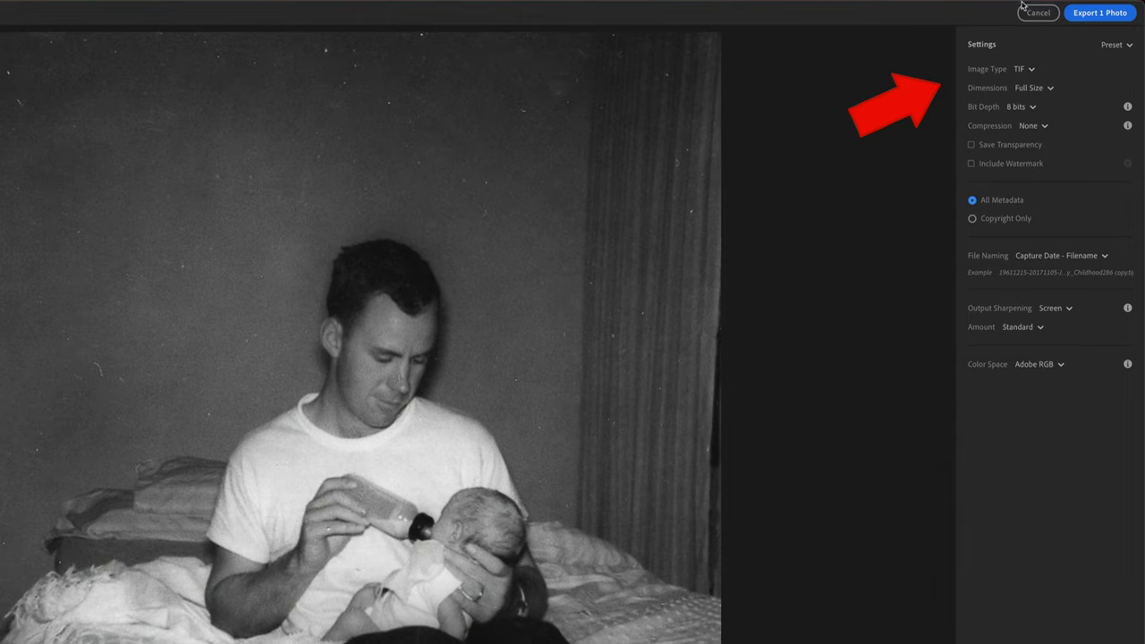
{"action": "left_click", "coordinate": [1099, 13]}
{"action": "left_click", "coordinate": [994, 503]}
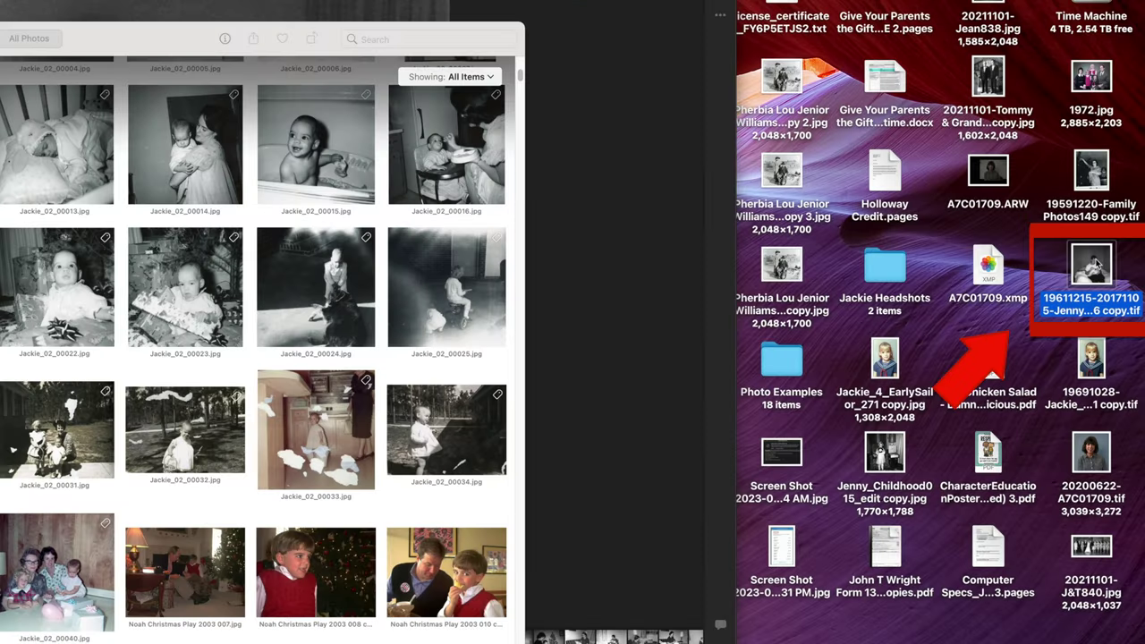
- Show the exported photo's Exif details in Preview, where the original date reads December 1961
{"action": "key", "text": "super+i"}
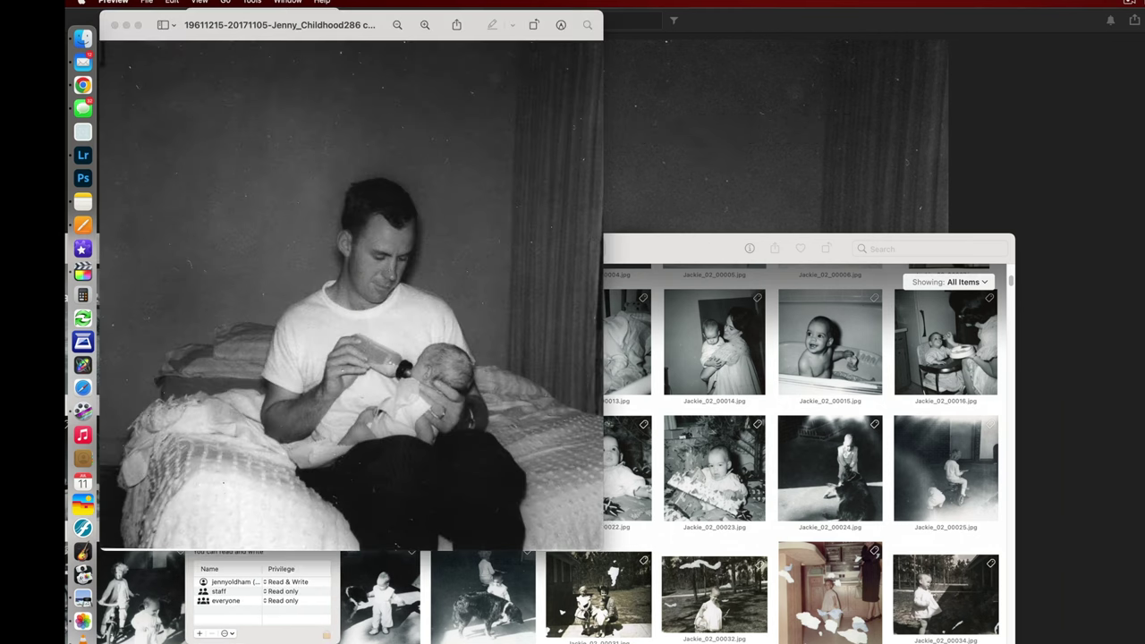
{"action": "key", "text": "super+i"}
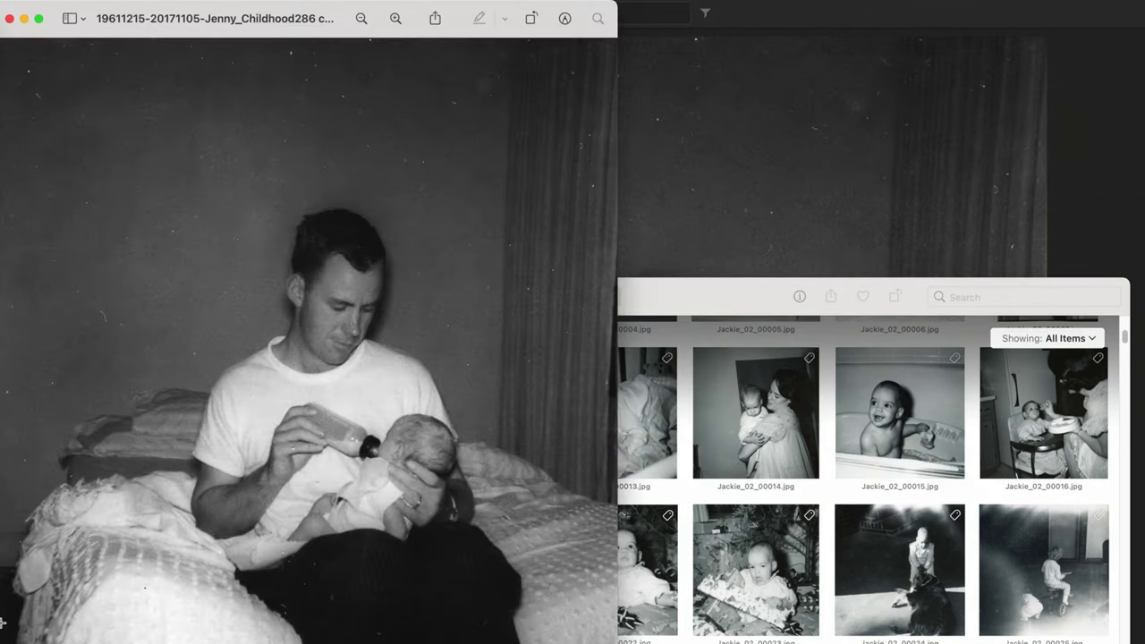
{"action": "key", "text": "super+i"}
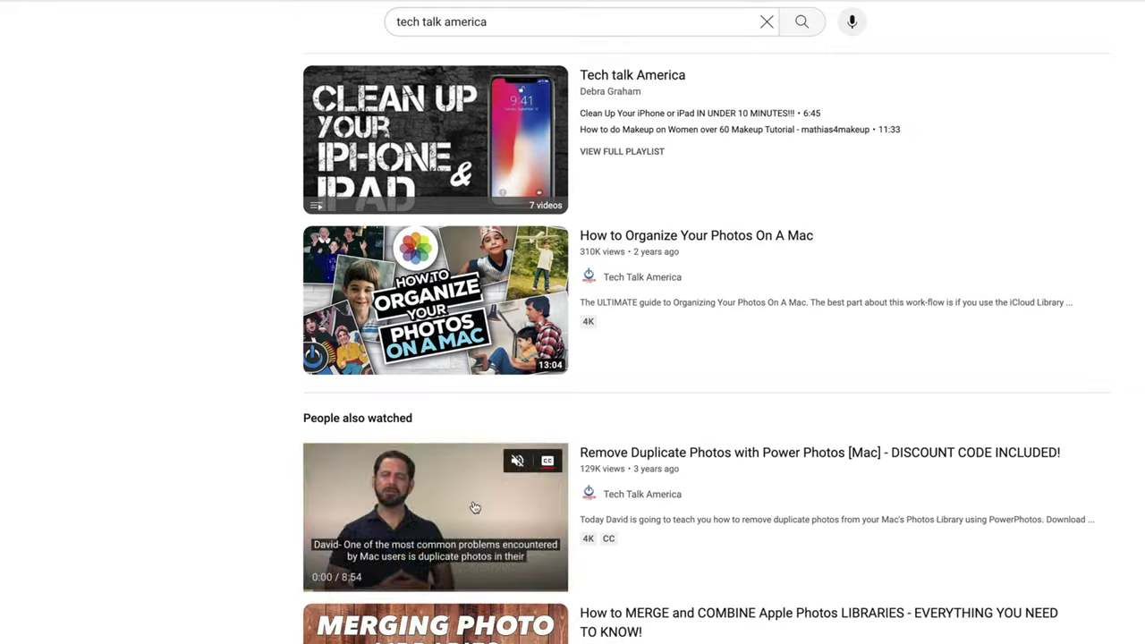
- Play the YouTube video 'Remove Duplicate Photos with Power Photos'
{"action": "left_click", "coordinate": [475, 508]}
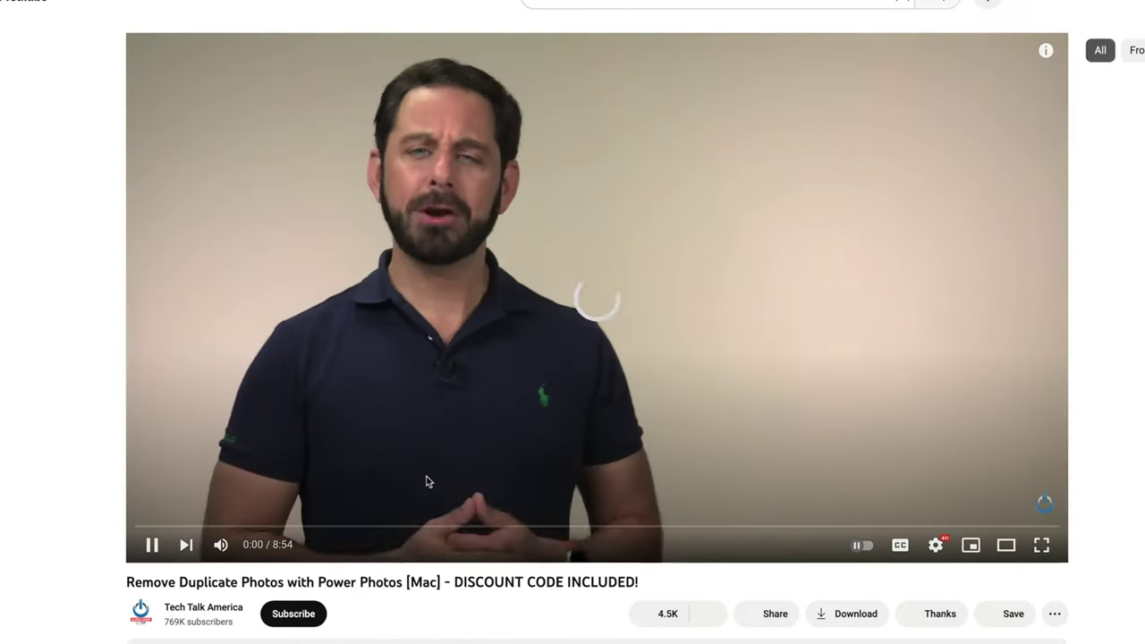